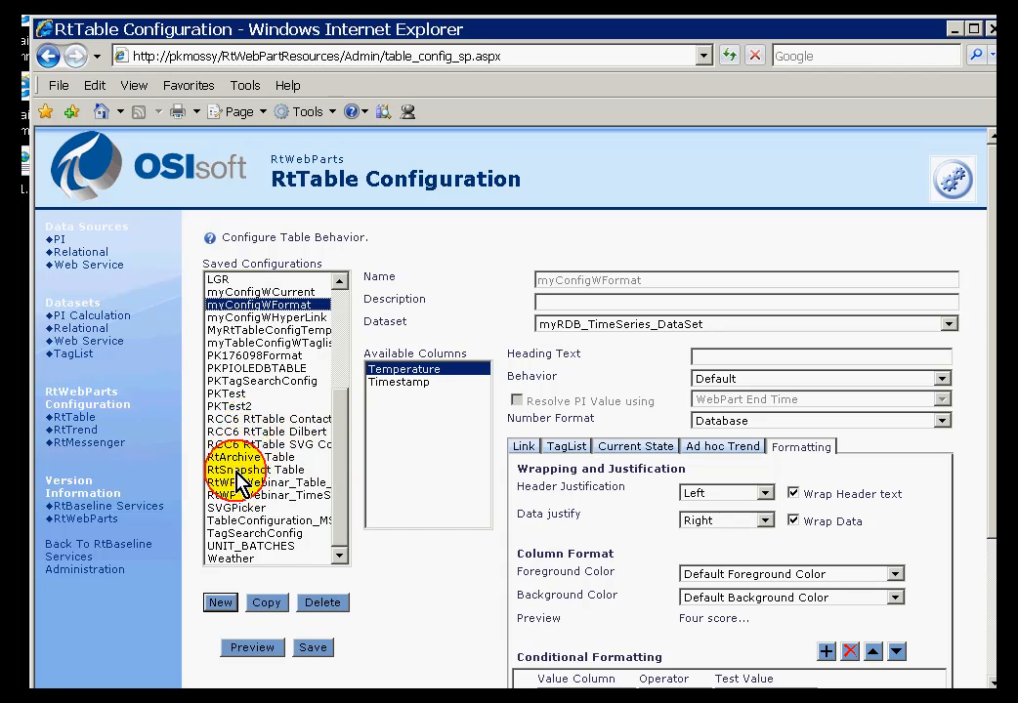
Compare the saved RtSnapshot Table configuration with myConfigWFormat and review the Temperature column's conditional formatting rules in myConfigWFormat
click(243, 470)
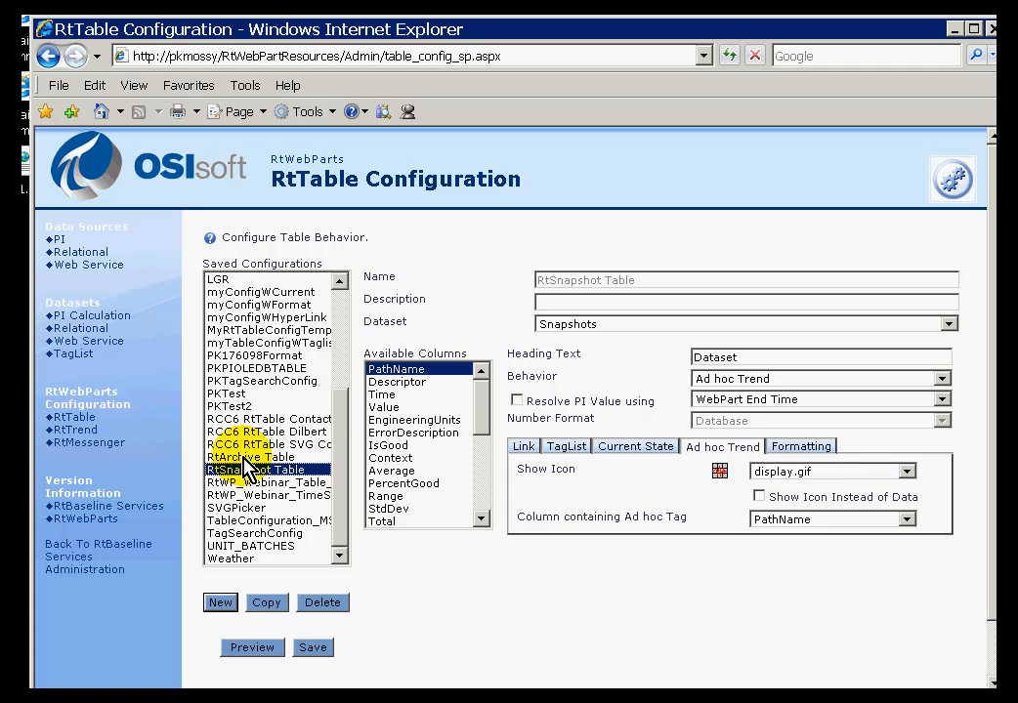
click(253, 306)
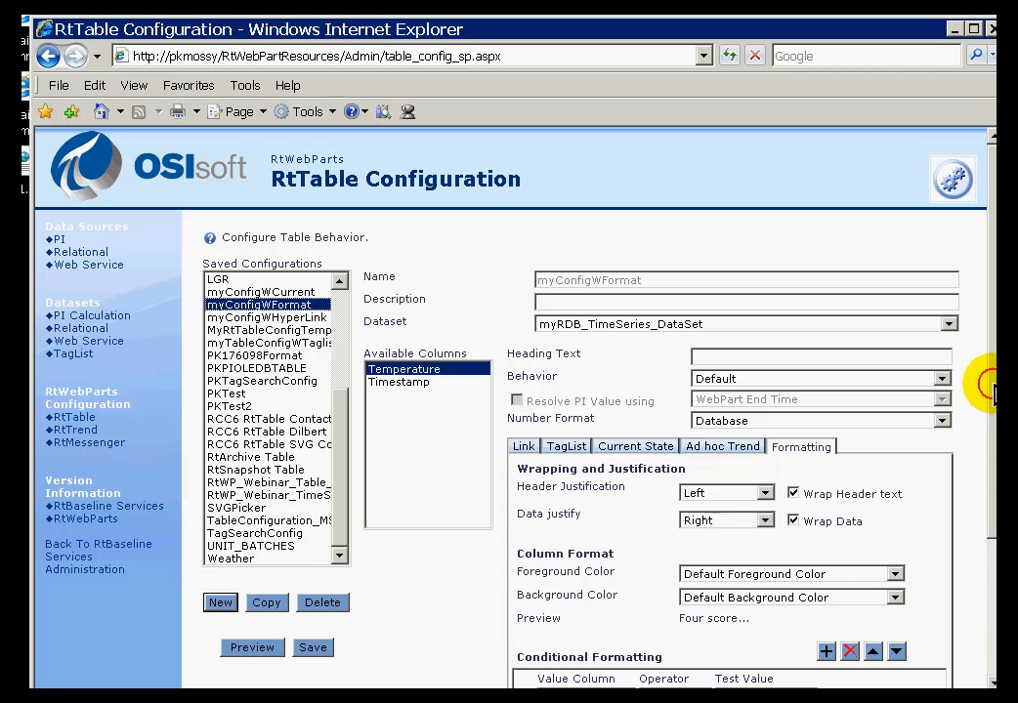
scroll(991, 440, down, 2)
drag(992, 431, 980, 561)
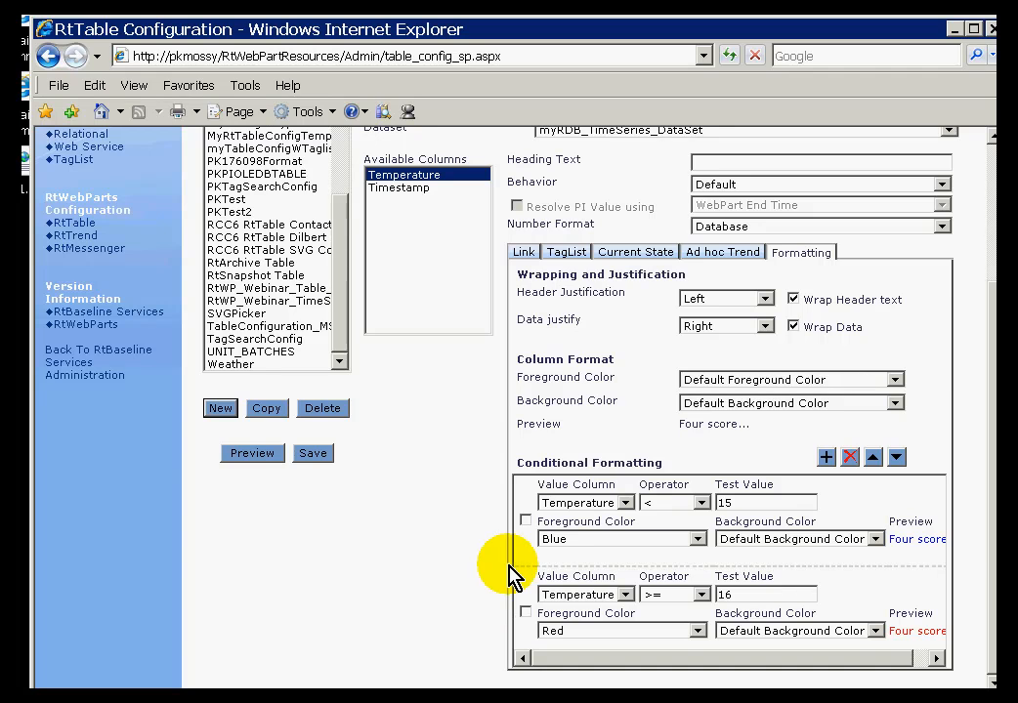
click(552, 540)
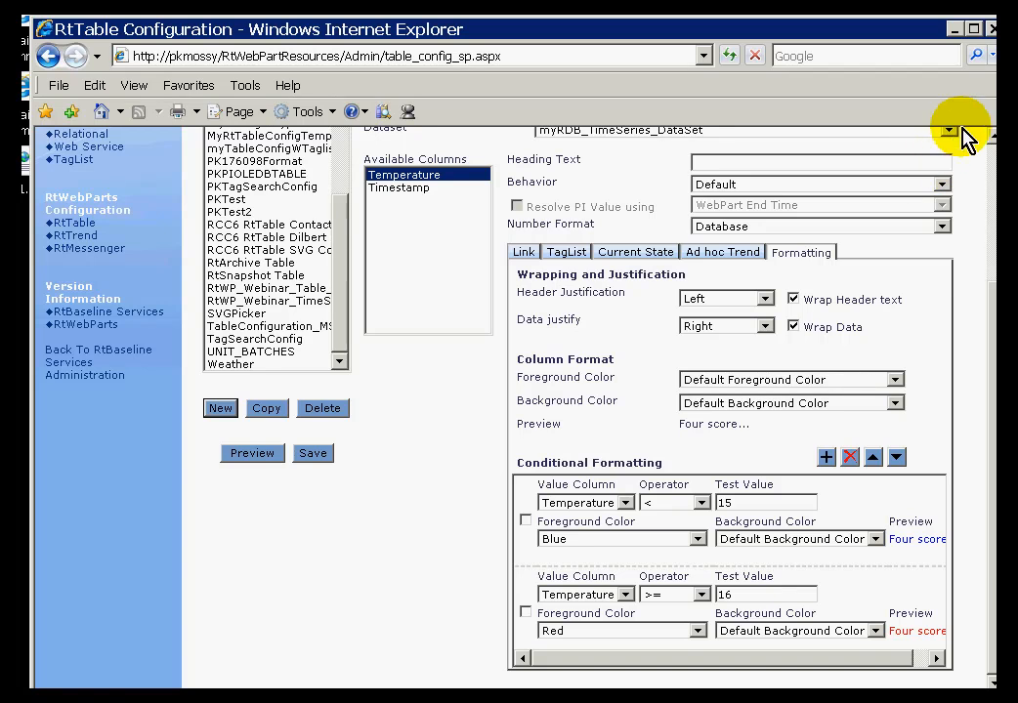
Switch to the myTemp_WebPartPage browser window, page forward through the RtTable [2] rows and return to the first page
key(alt+Tab)
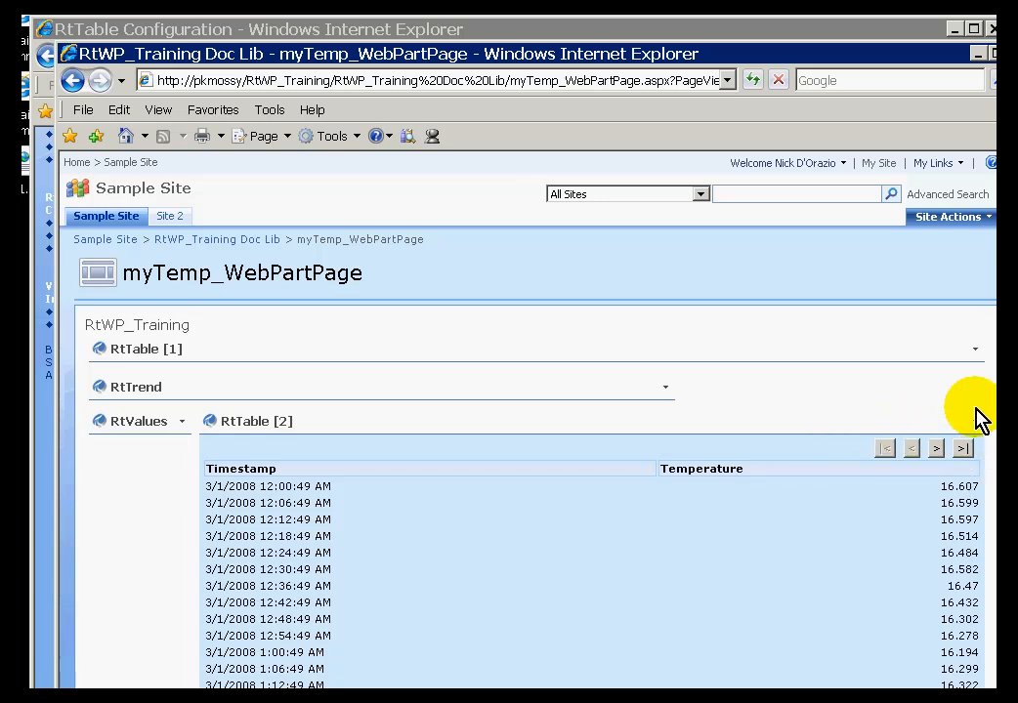
click(936, 450)
click(936, 450)
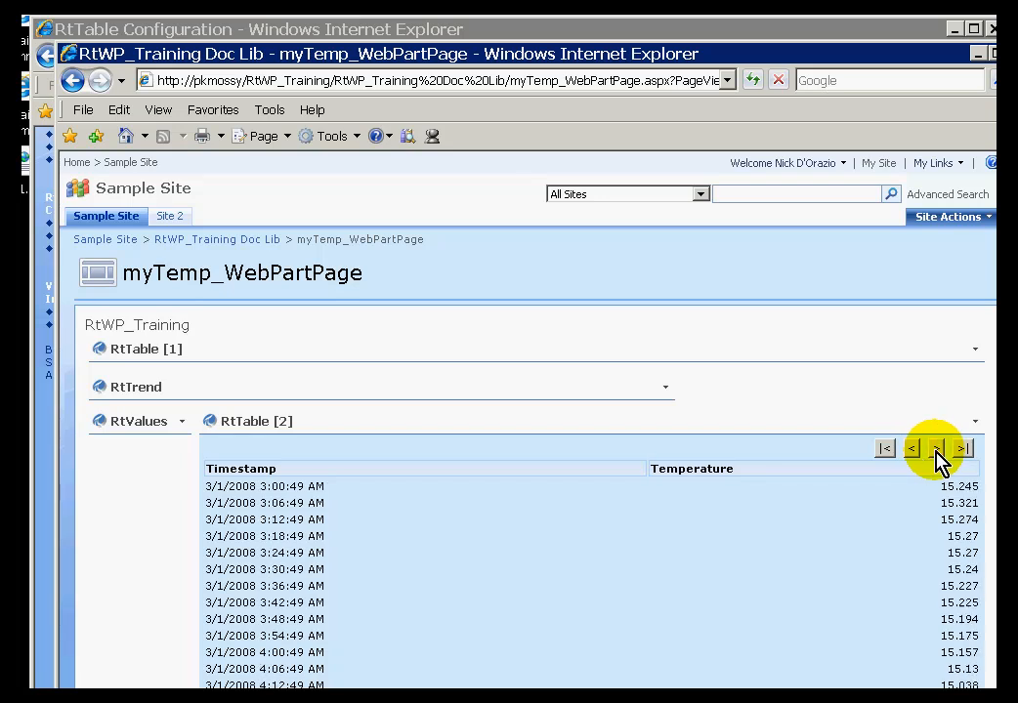
click(885, 449)
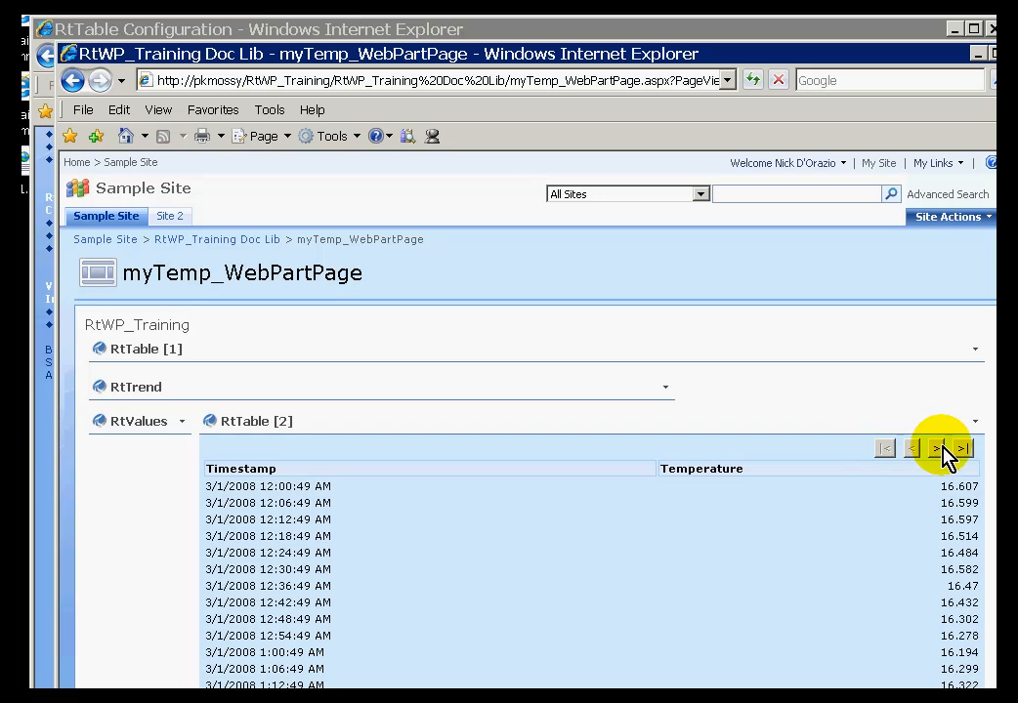
Open the shared web part properties of RtTable [2] for editing
click(973, 421)
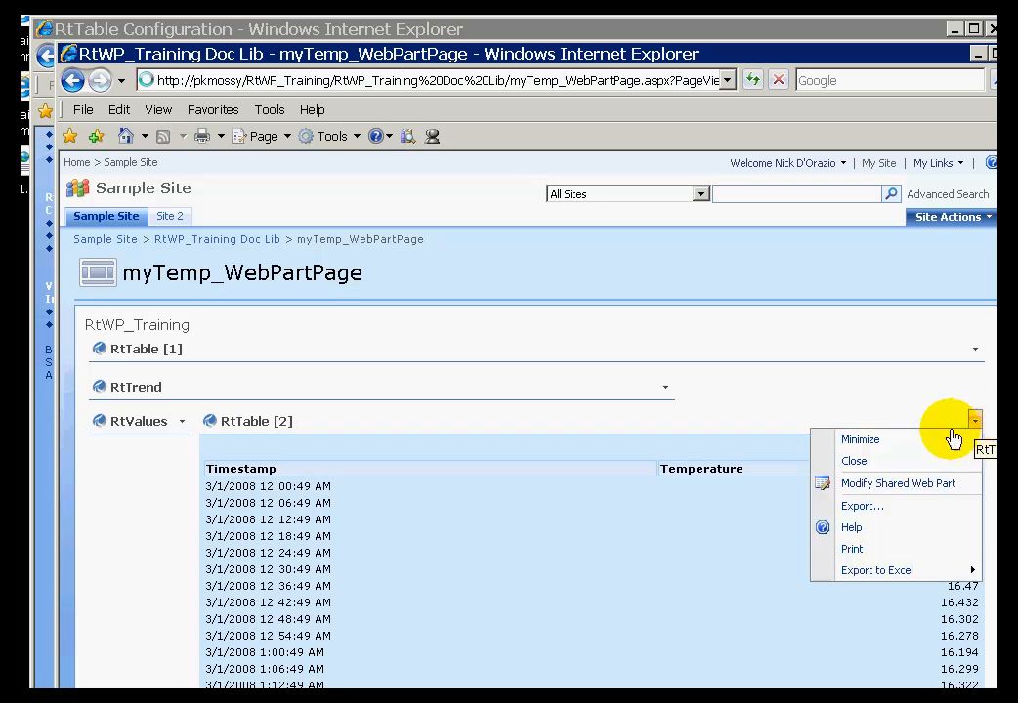
click(869, 483)
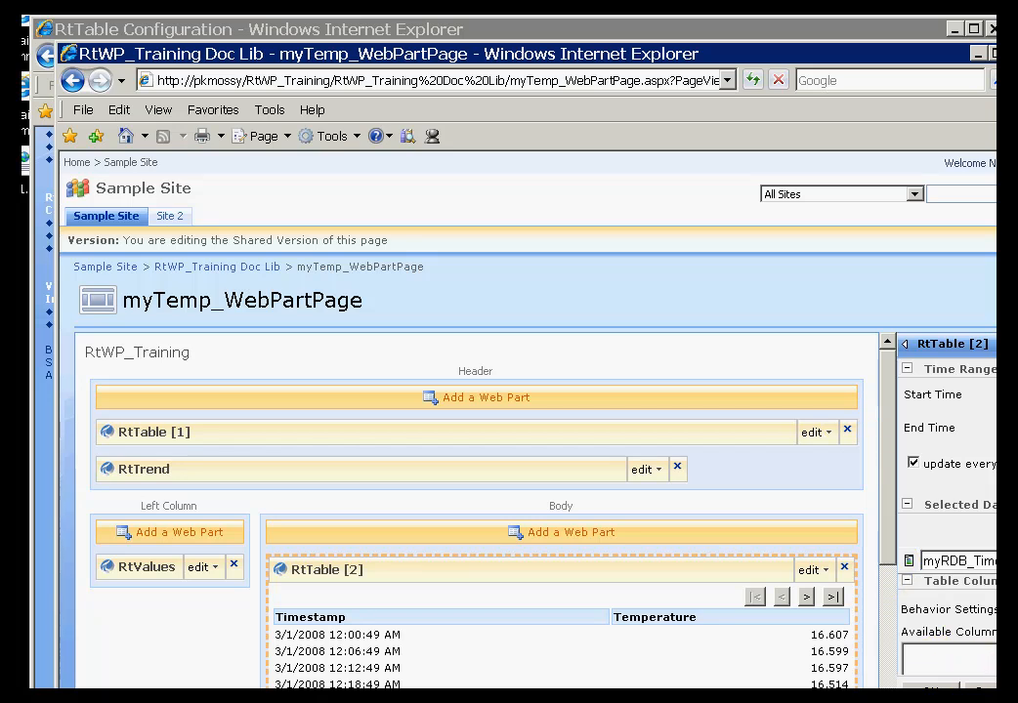
scroll(527, 420, down, 1)
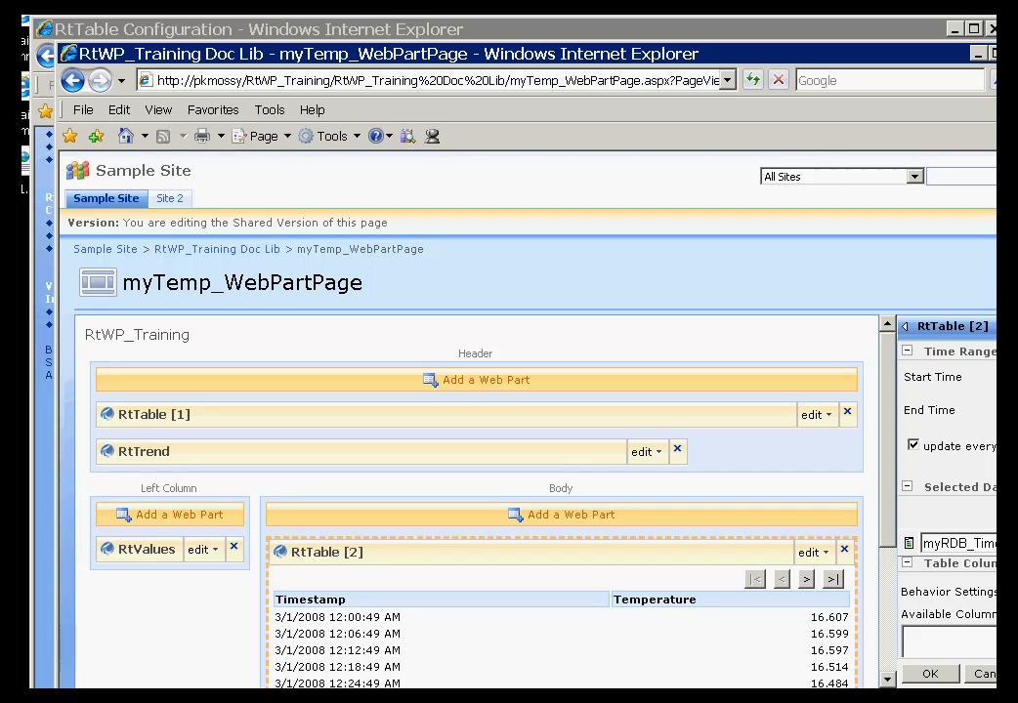
scroll(527, 420, right, 2)
scroll(527, 420, right, 3)
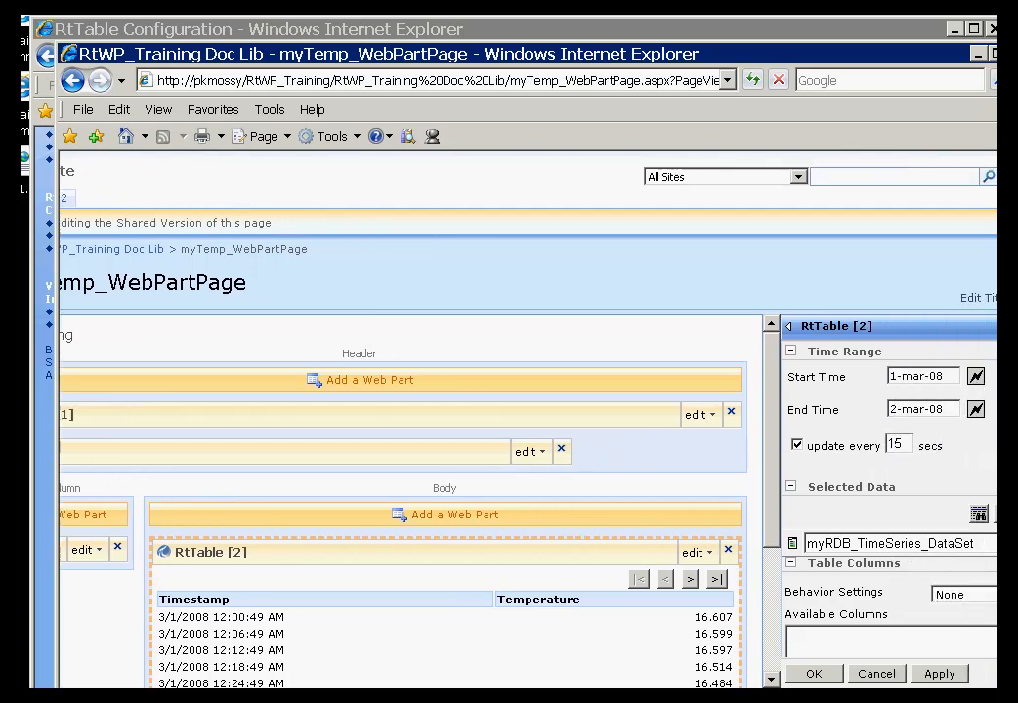
Check which dataset RtTable [2] uses and which behavior settings are offered for its table columns
click(886, 543)
click(943, 543)
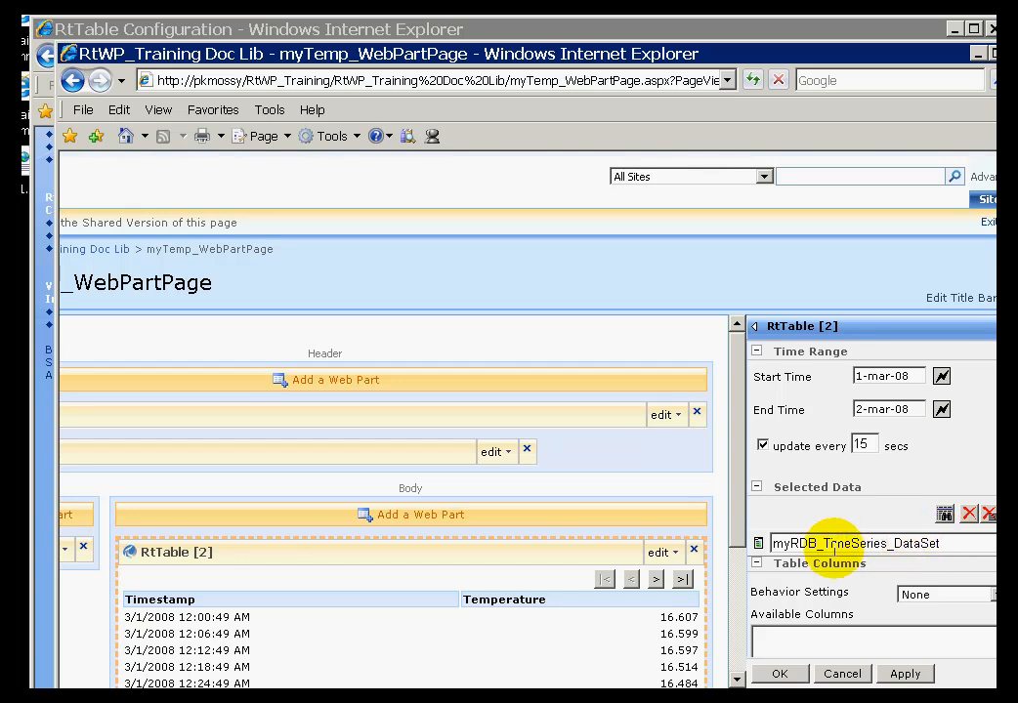
double_click(767, 543)
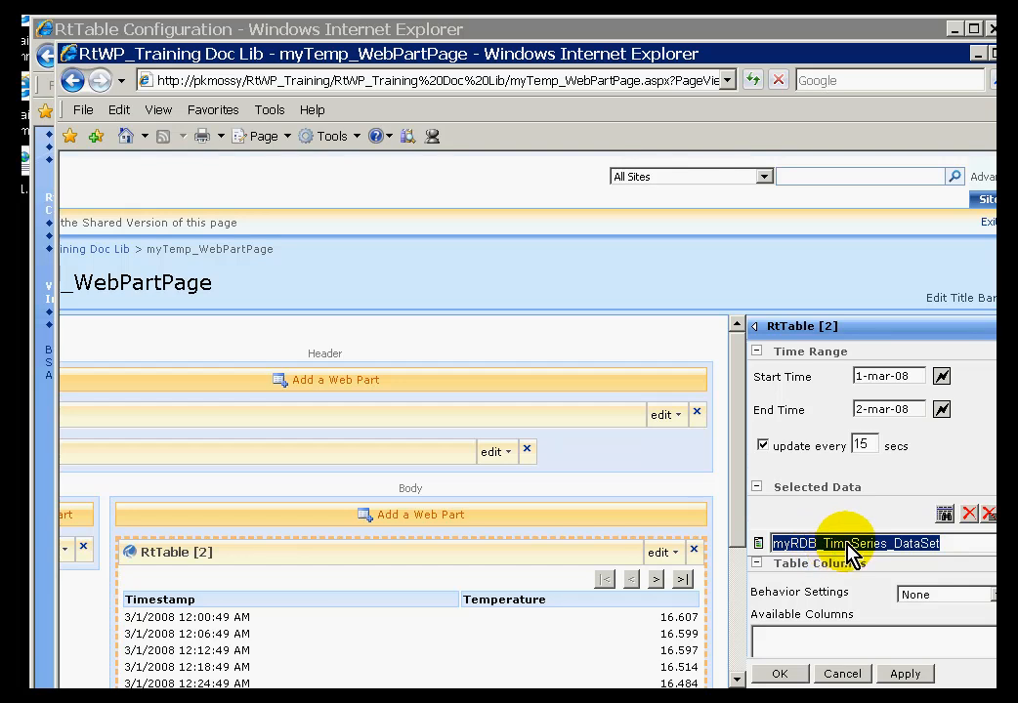
click(992, 594)
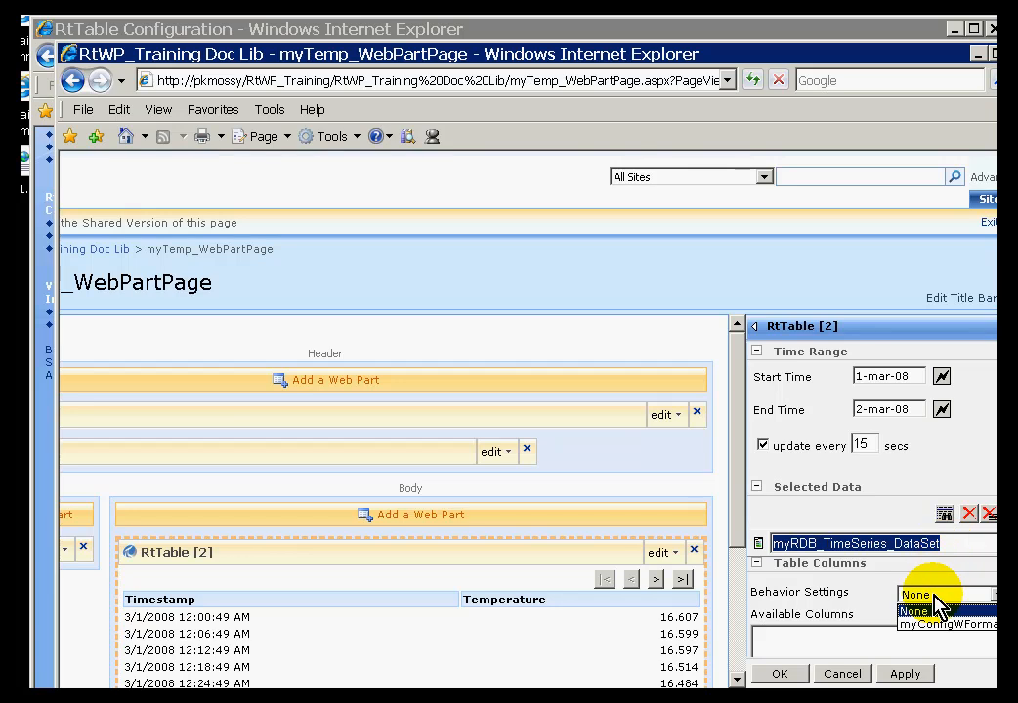
click(933, 595)
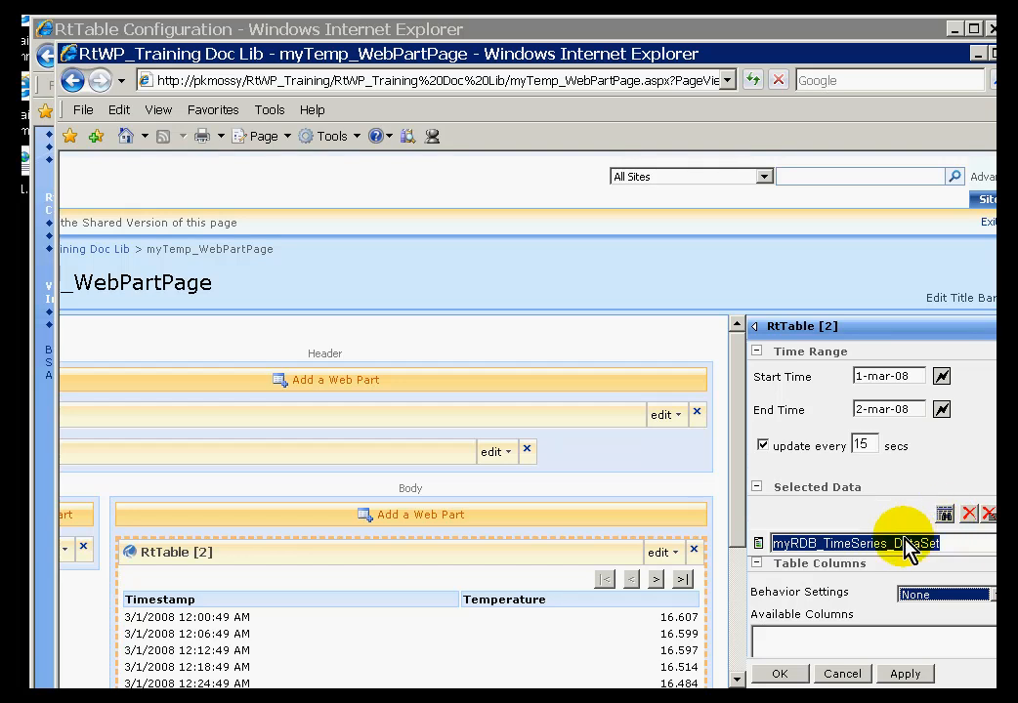
click(945, 543)
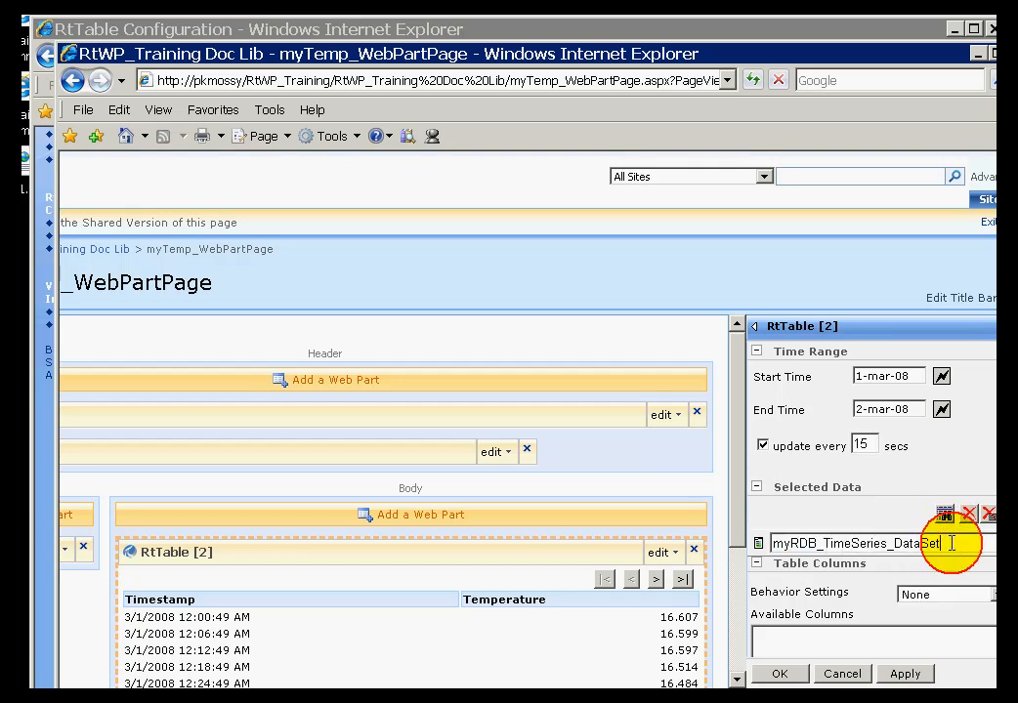
drag(957, 543, 757, 543)
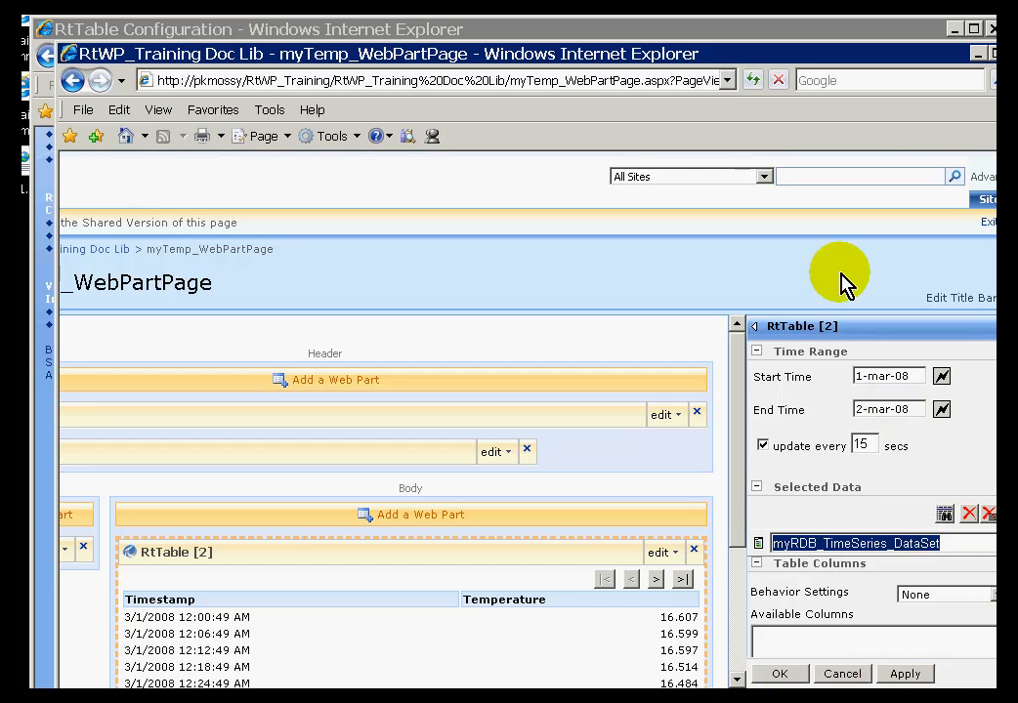
Assign the myConfigWFormat behavior settings to RtTable [2], save the web part and page through its rows
drag(739, 59, 749, 35)
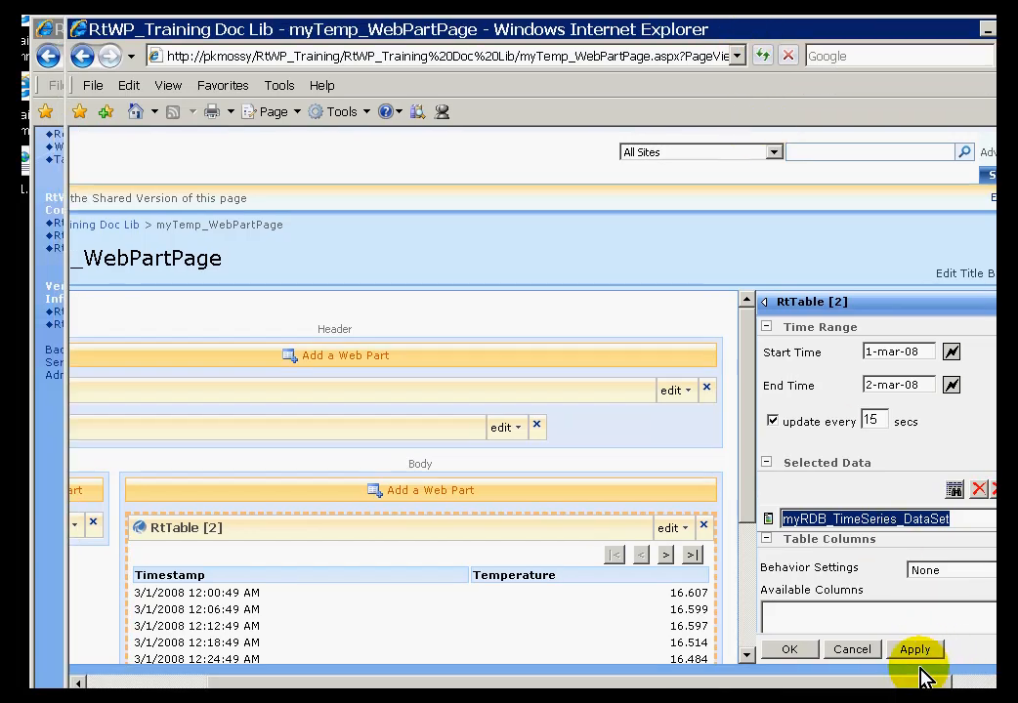
drag(921, 682, 1001, 682)
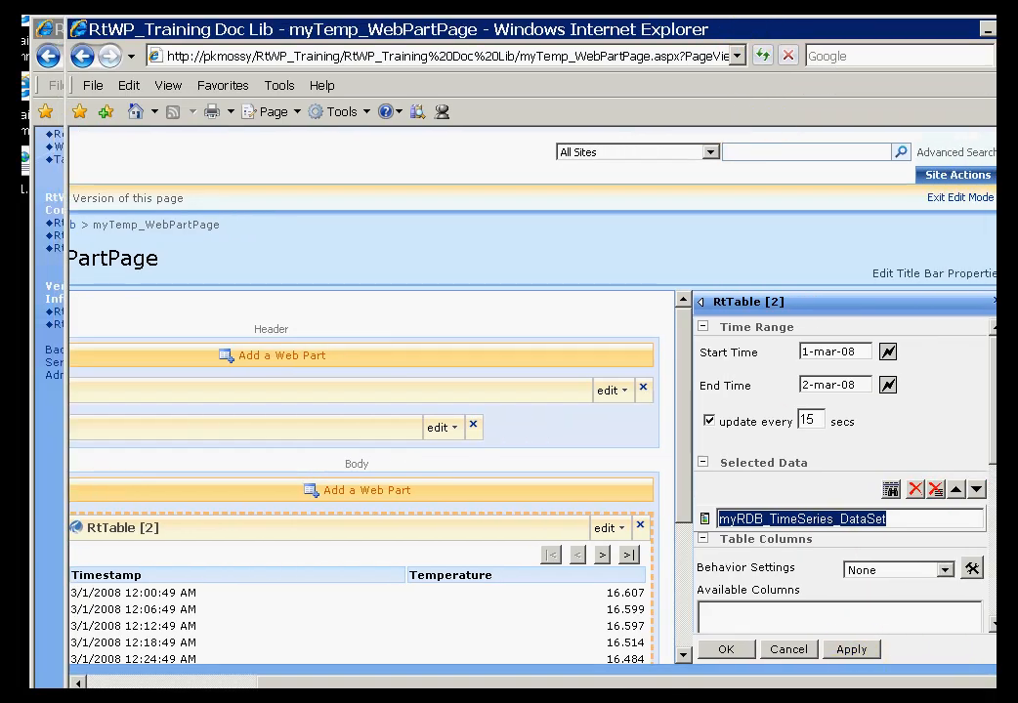
drag(994, 401, 994, 483)
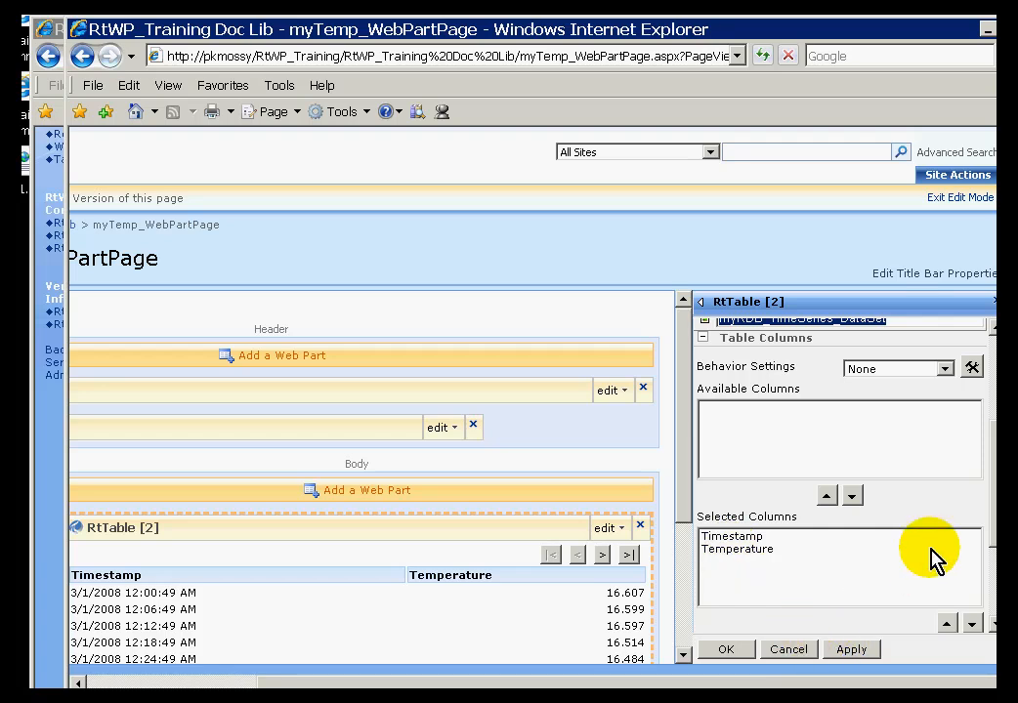
scroll(840, 469, up, 2)
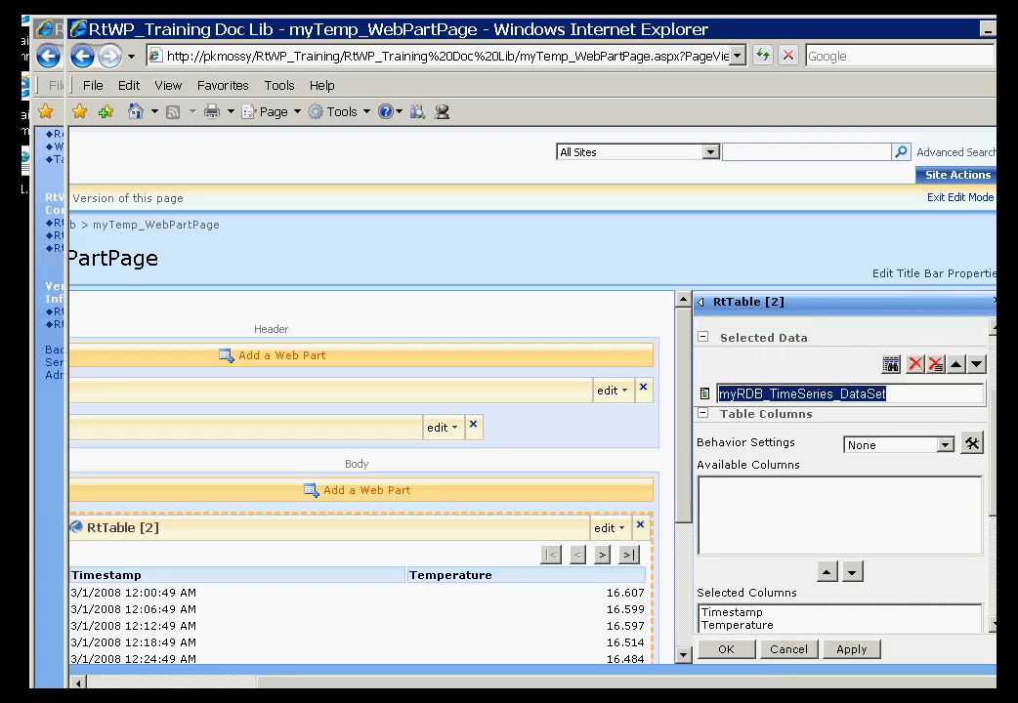
click(947, 448)
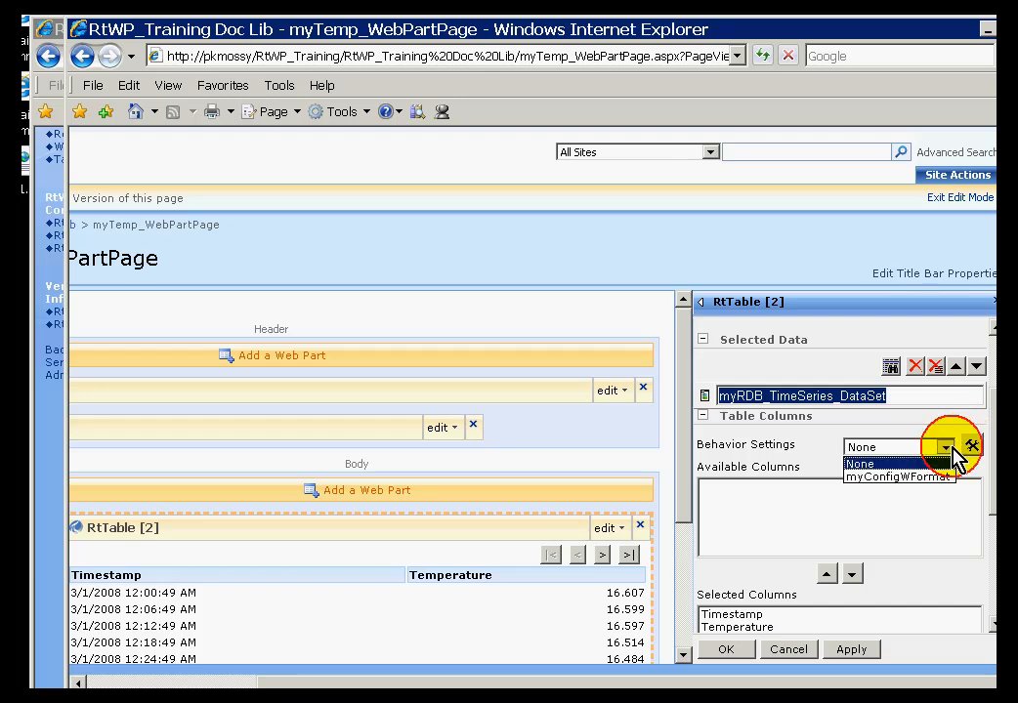
click(871, 477)
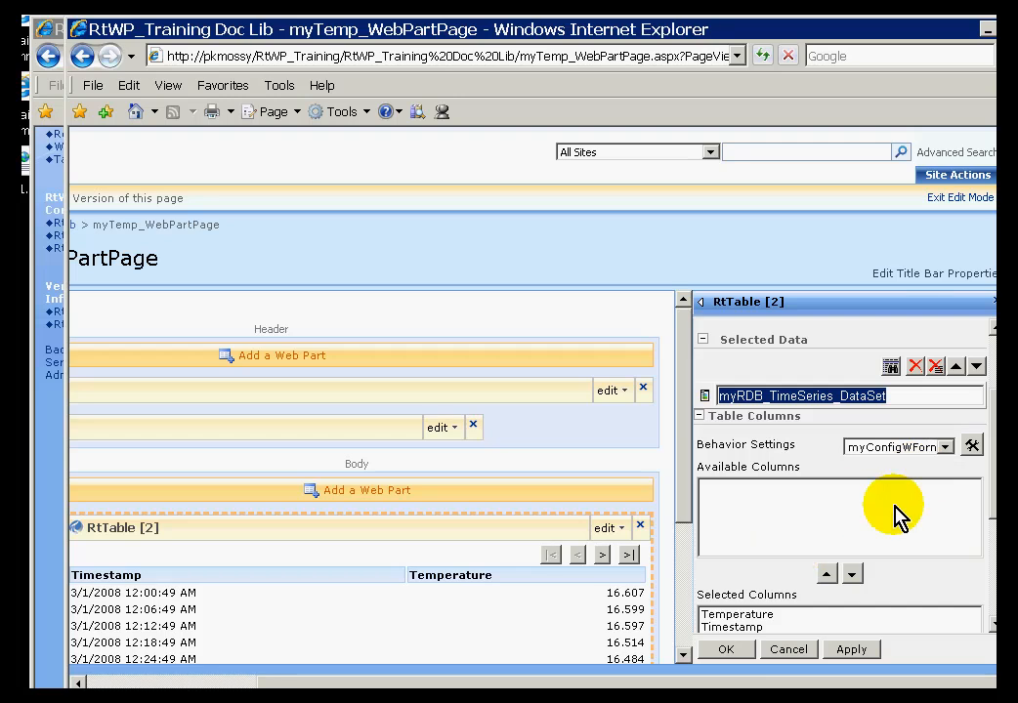
scroll(977, 459, down, 1)
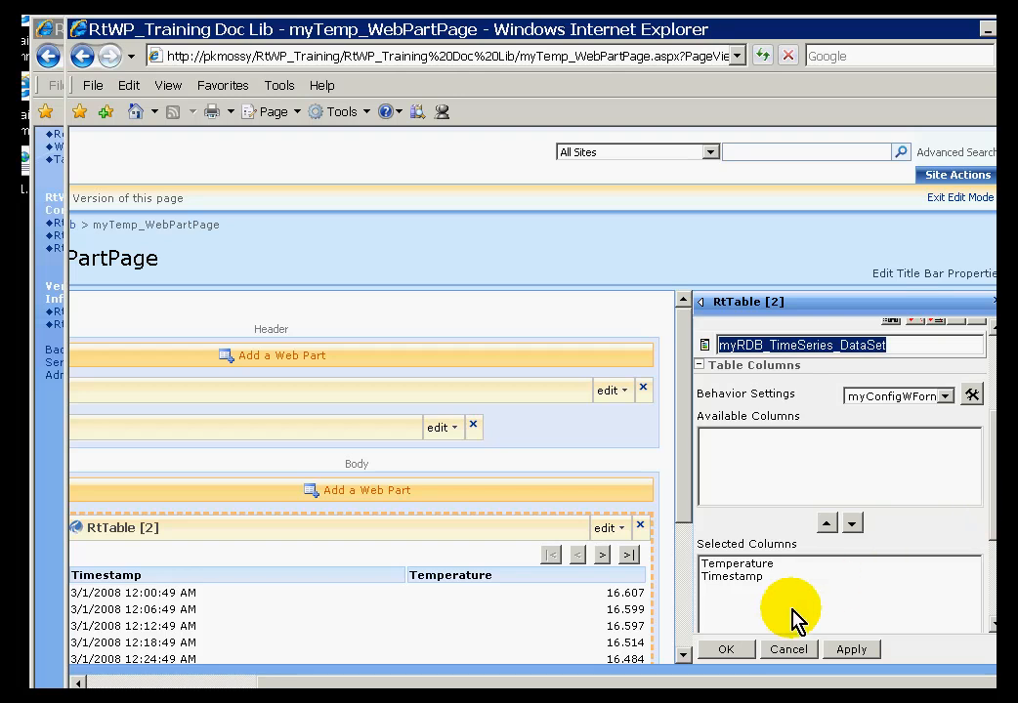
click(722, 661)
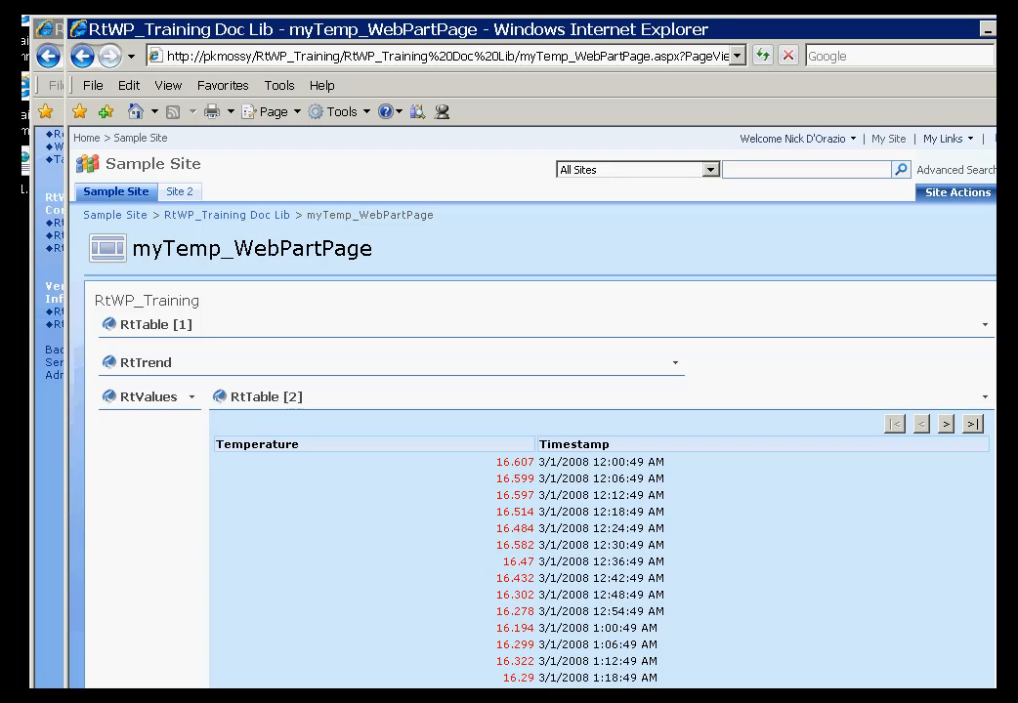
scroll(532, 410, down, 1)
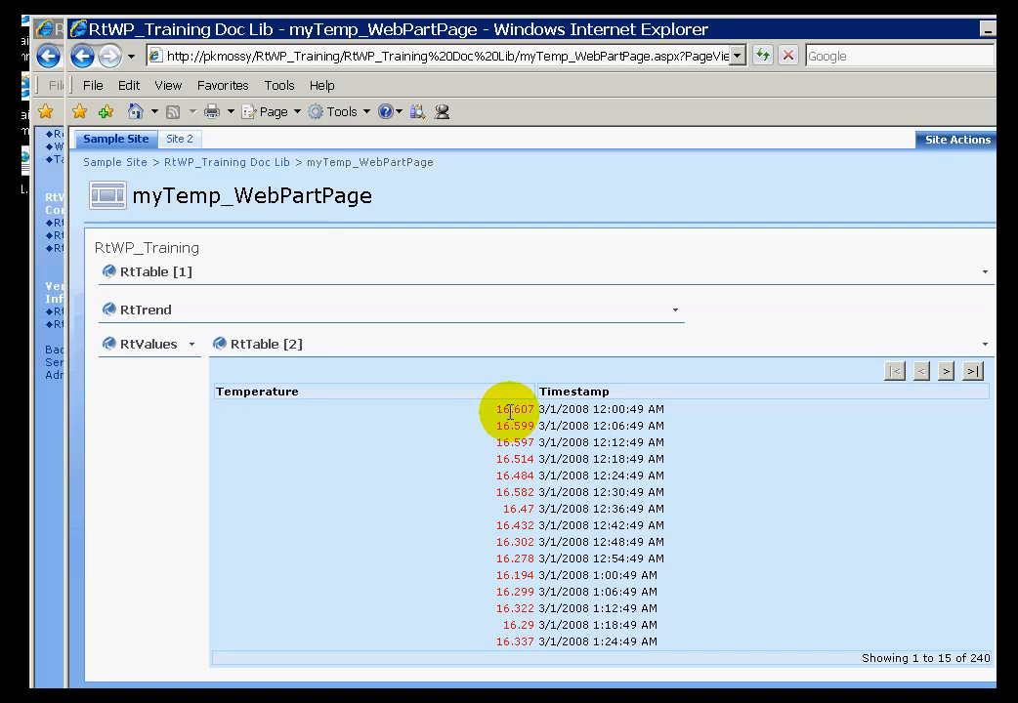
click(946, 371)
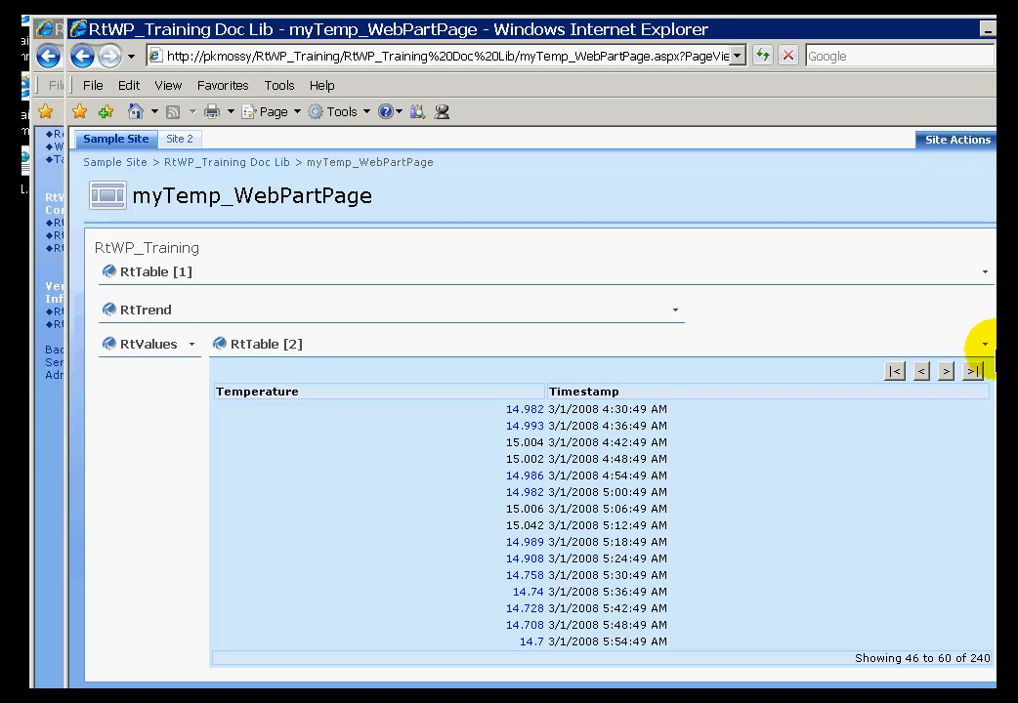
Modify the shared RtTable [2] web part so Timestamp comes before Temperature in its selected columns, and save it
click(984, 347)
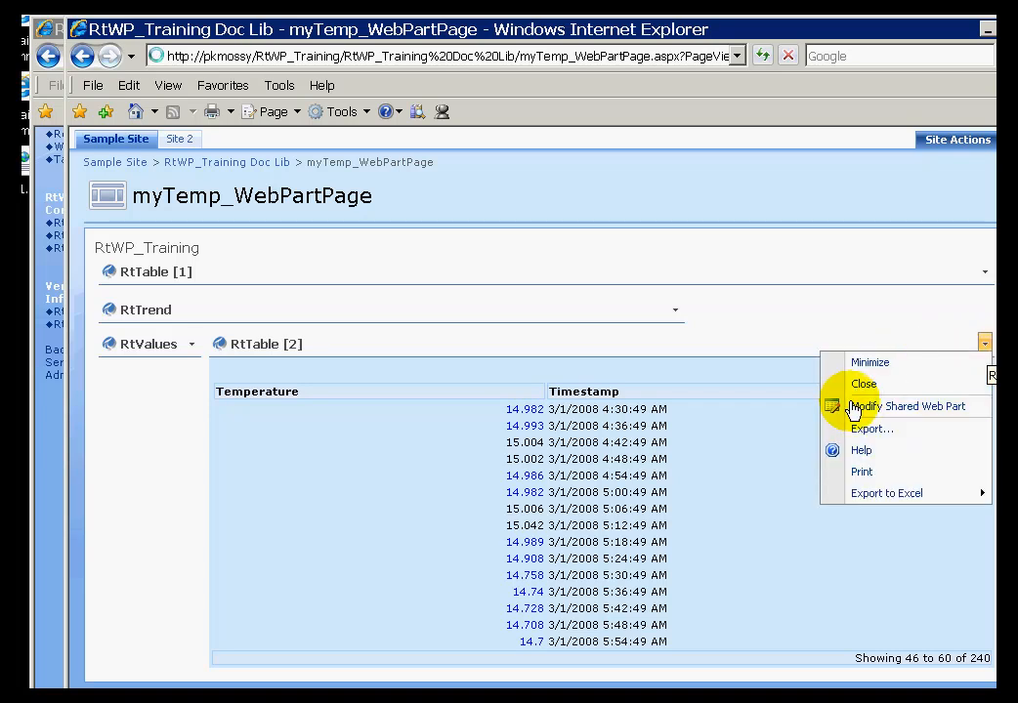
click(860, 410)
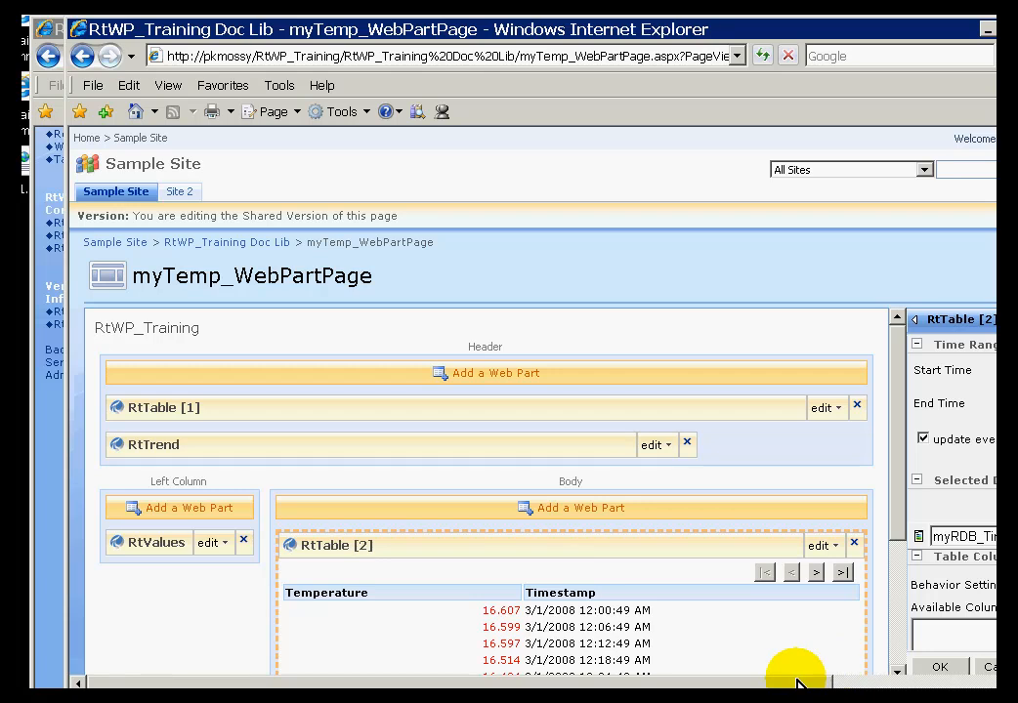
drag(791, 684, 977, 682)
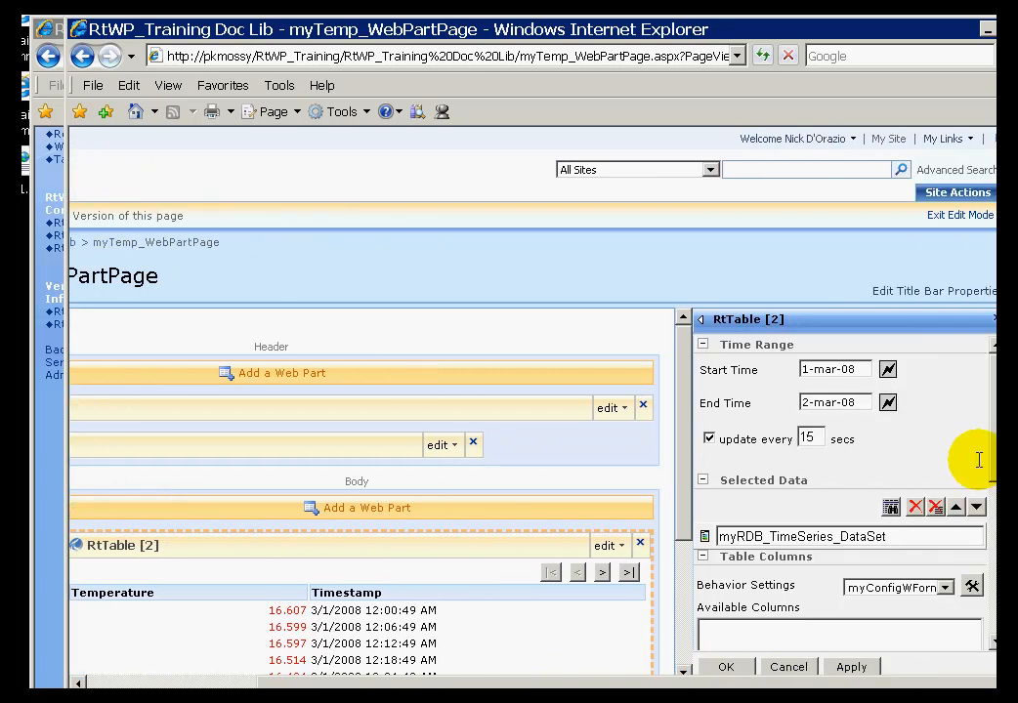
scroll(840, 488, down, 4)
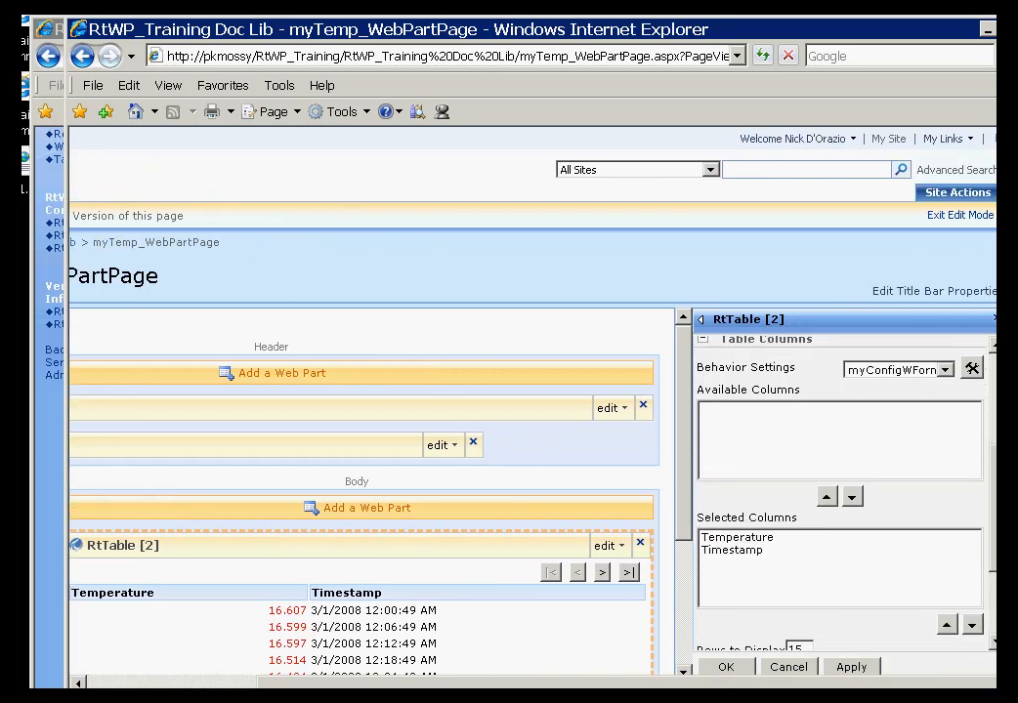
click(734, 550)
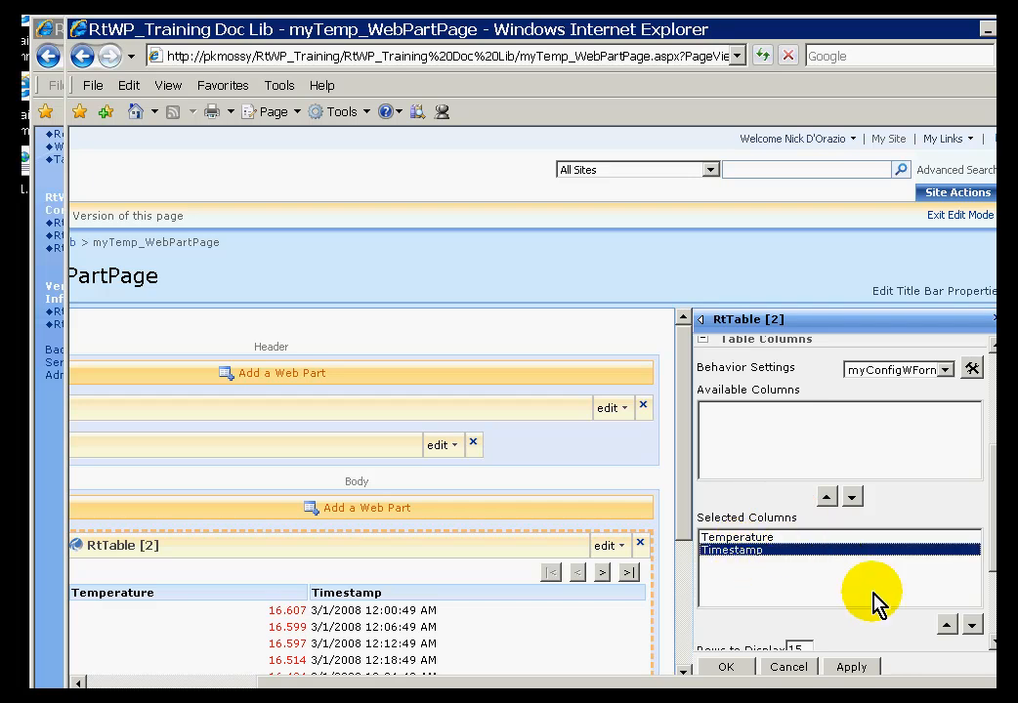
click(947, 626)
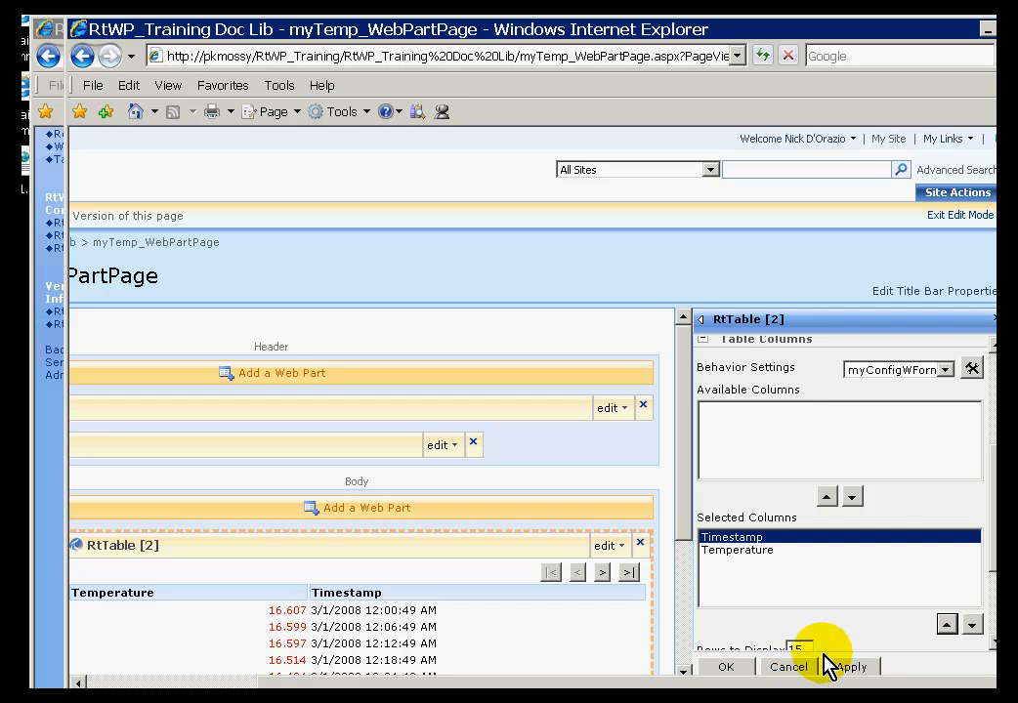
click(850, 670)
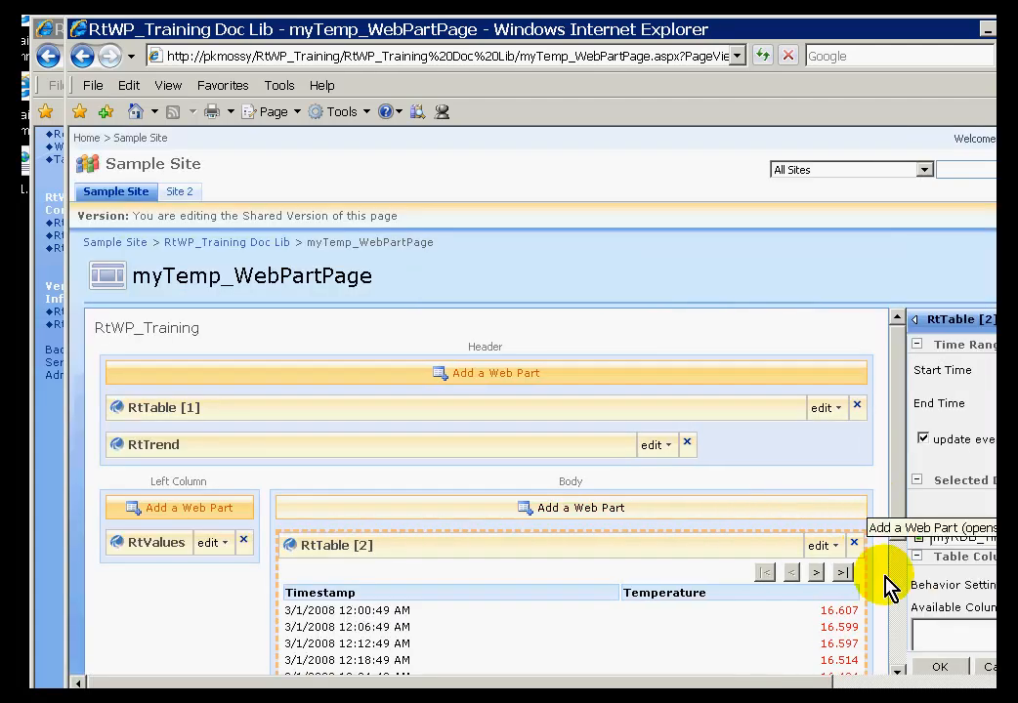
click(933, 667)
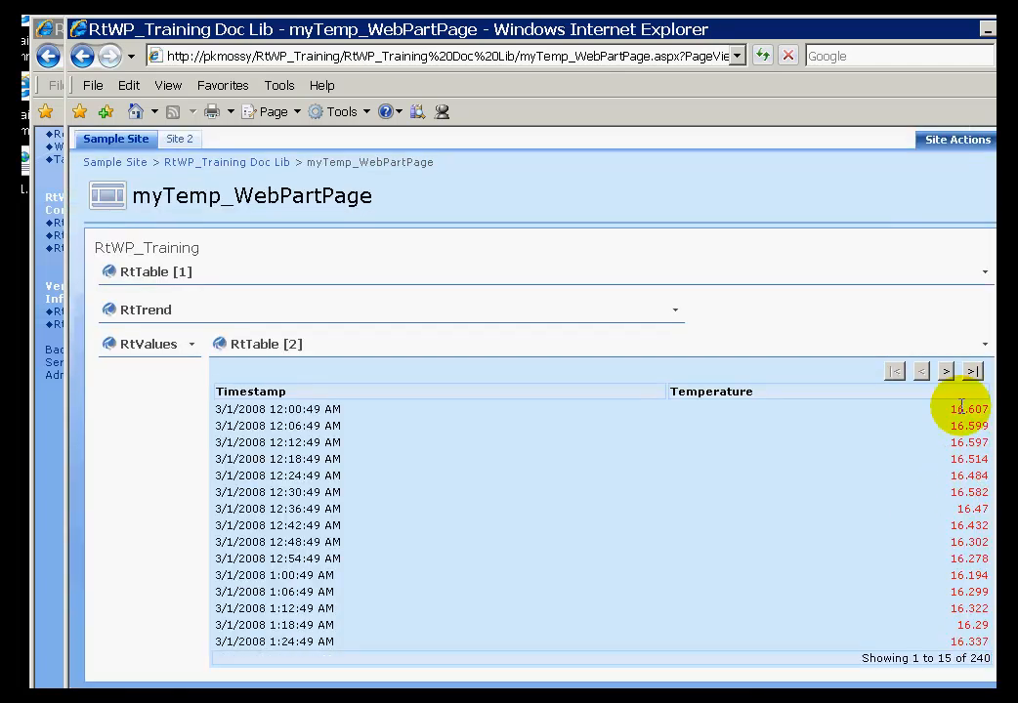
Page through RtTable [2] and back to its first rows, then review the conditional formatting rules on the RtTable Configuration page
click(947, 371)
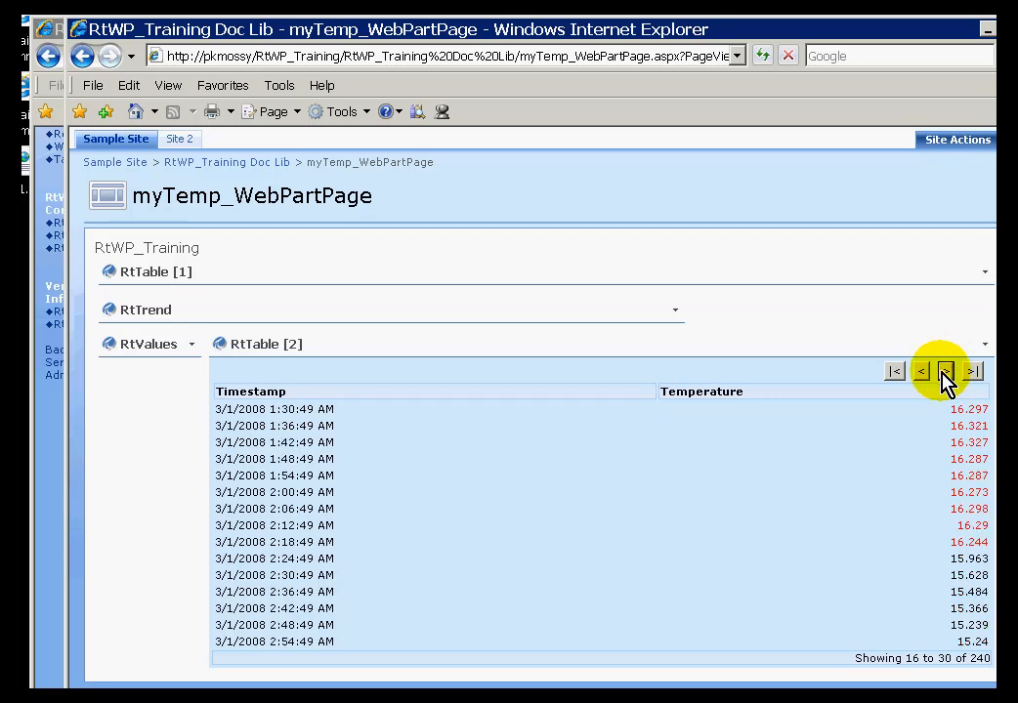
click(945, 373)
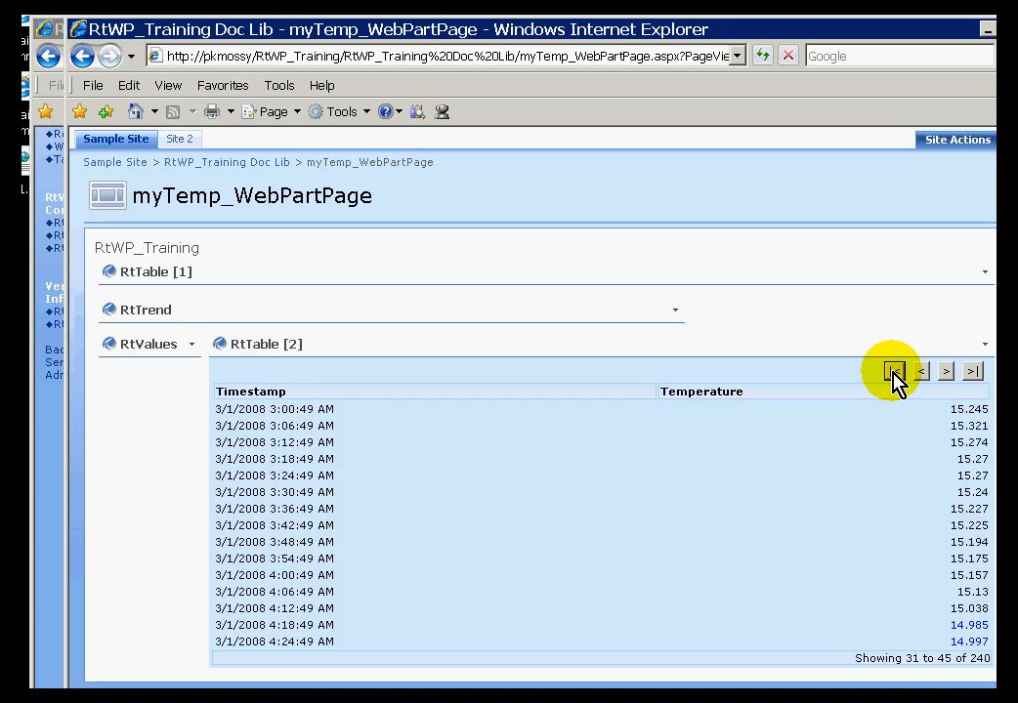
click(893, 371)
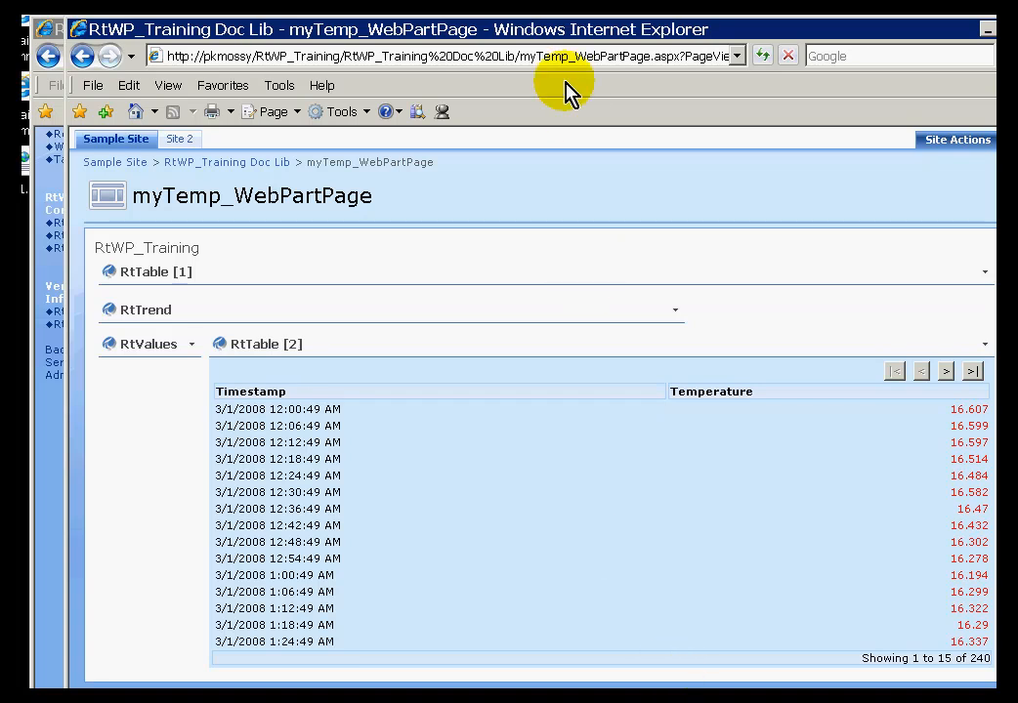
click(49, 27)
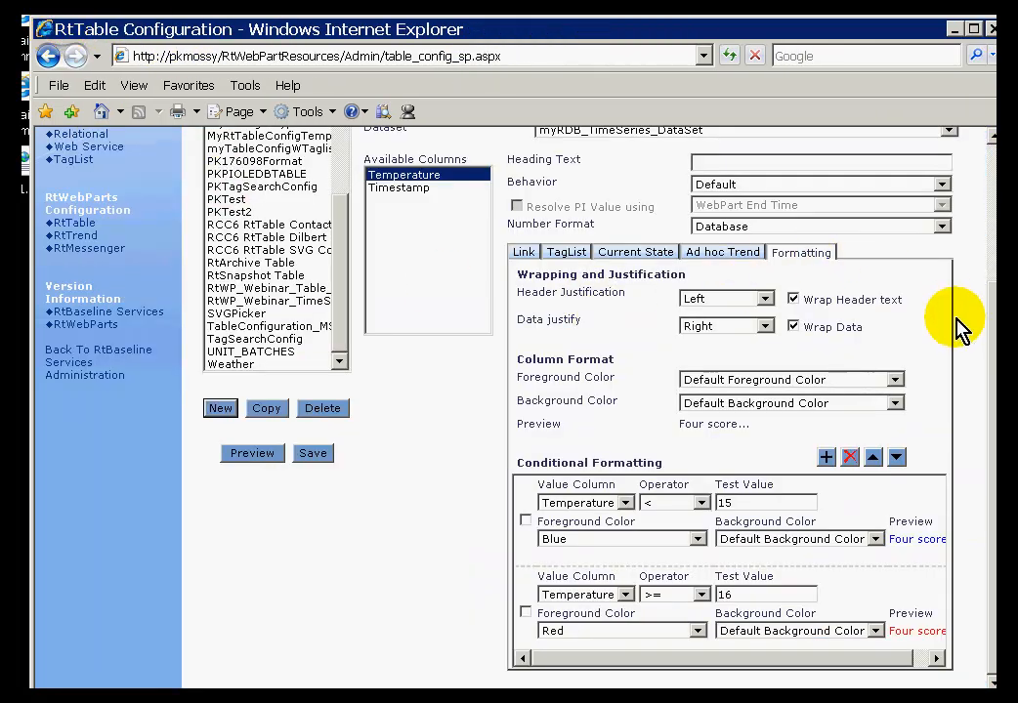
drag(994, 310, 993, 204)
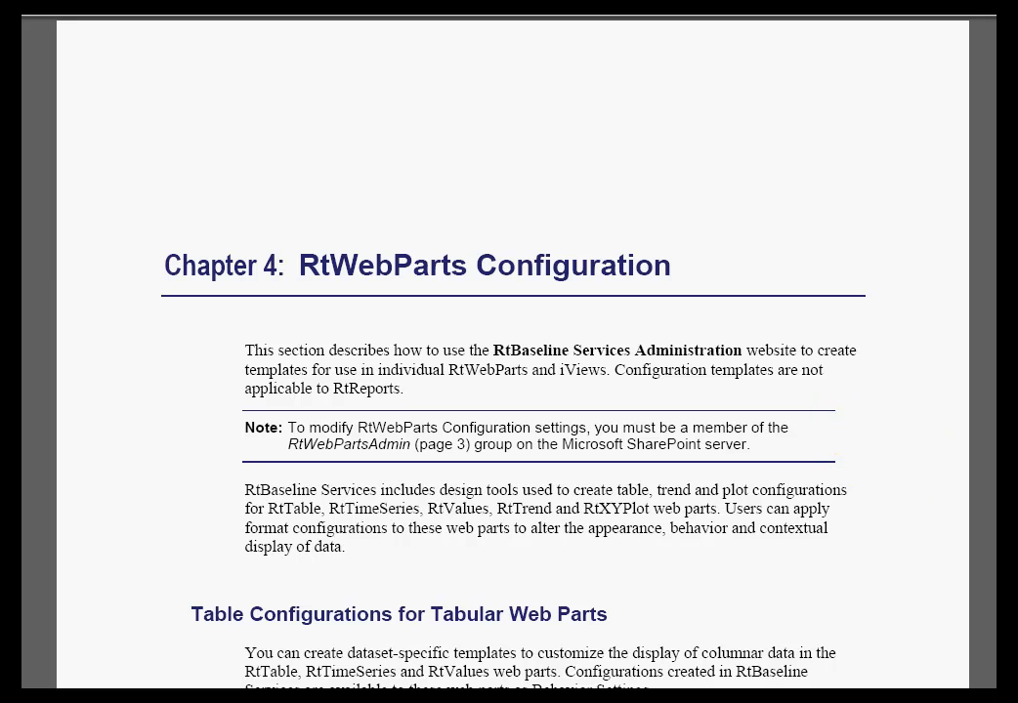
Read the Configuration Properties and Available Columns sections of Chapter 4, RtWebParts Configuration, in the manual
scroll(509, 352, down, 5)
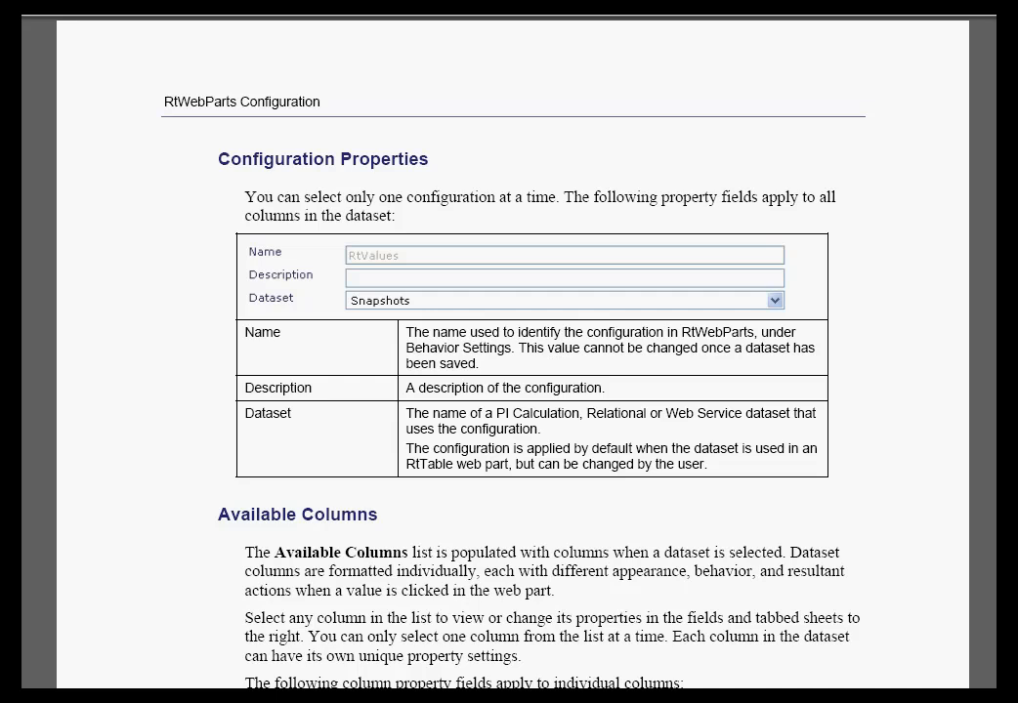
scroll(509, 351, down, 5)
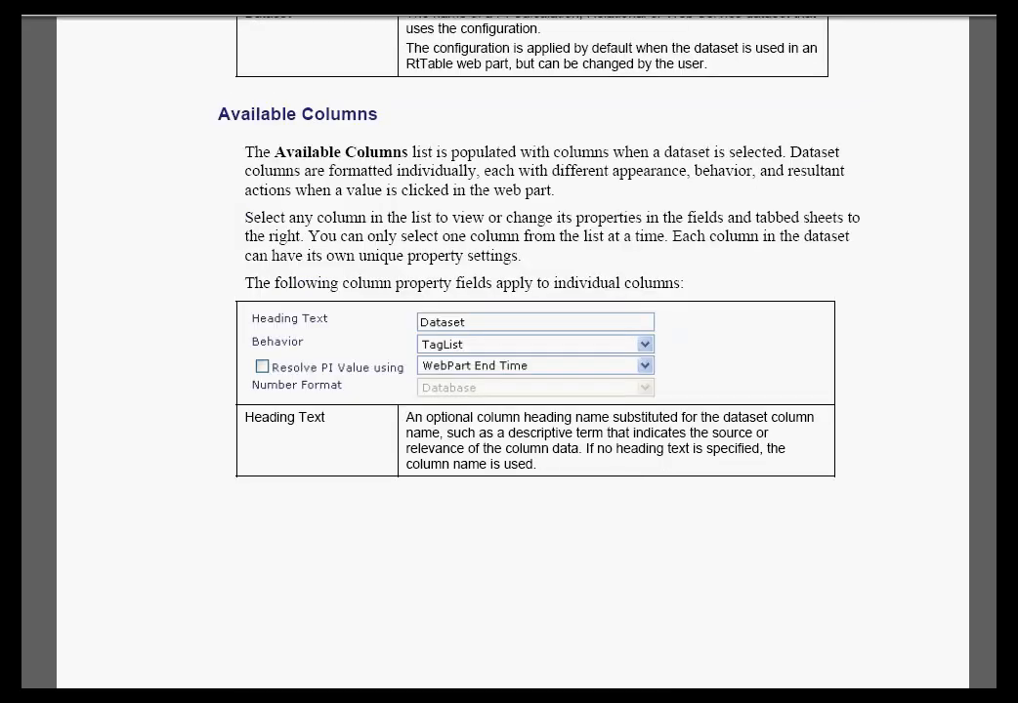
scroll(509, 352, down, 10)
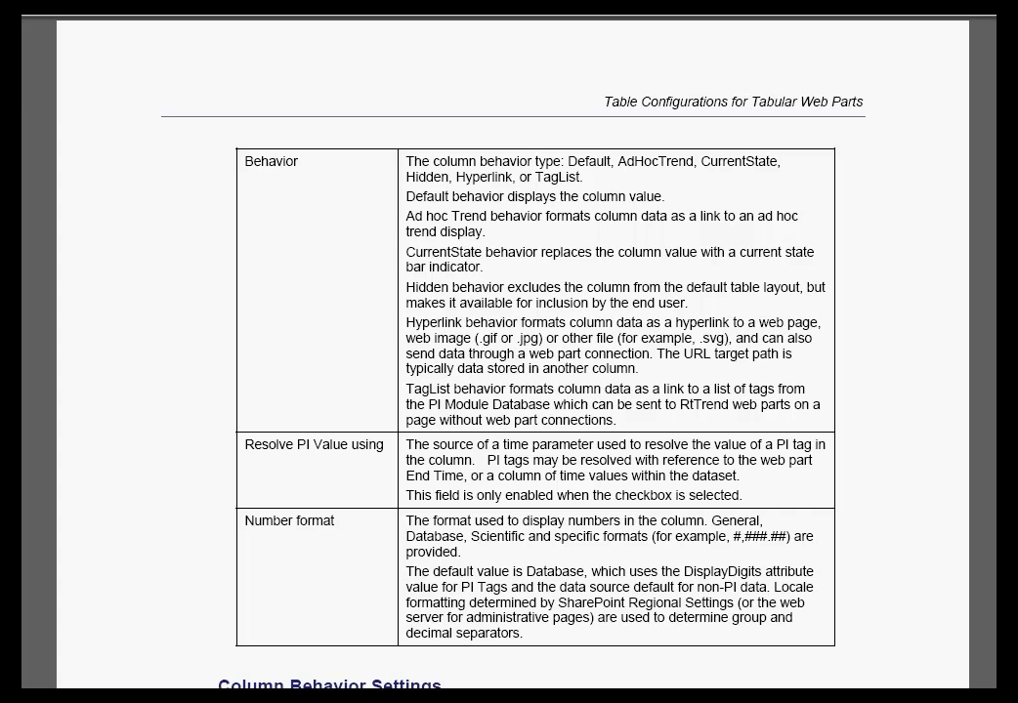
scroll(509, 351, down, 5)
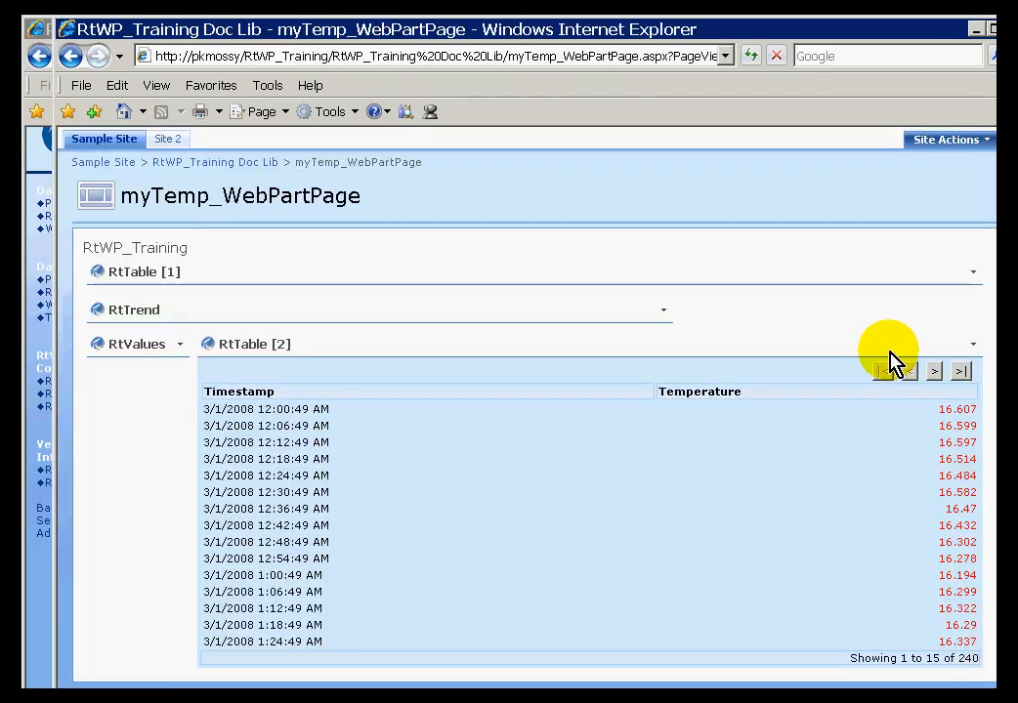
Minimize the RtTable [2] web part and restore the RtValues web part on myTemp_WebPartPage
click(971, 344)
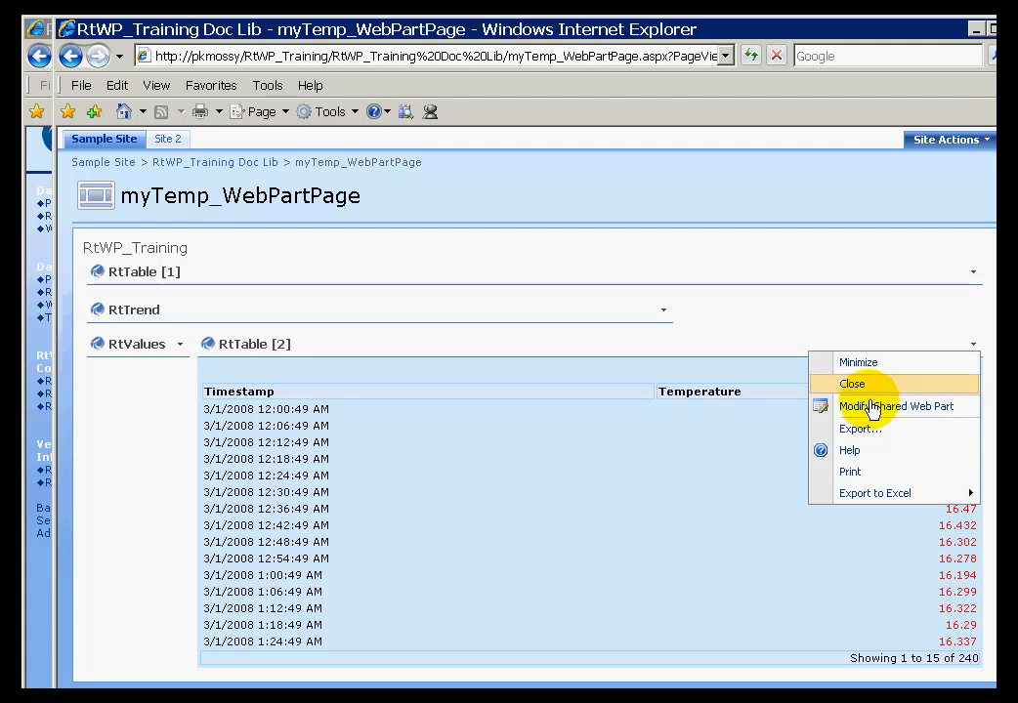
click(862, 365)
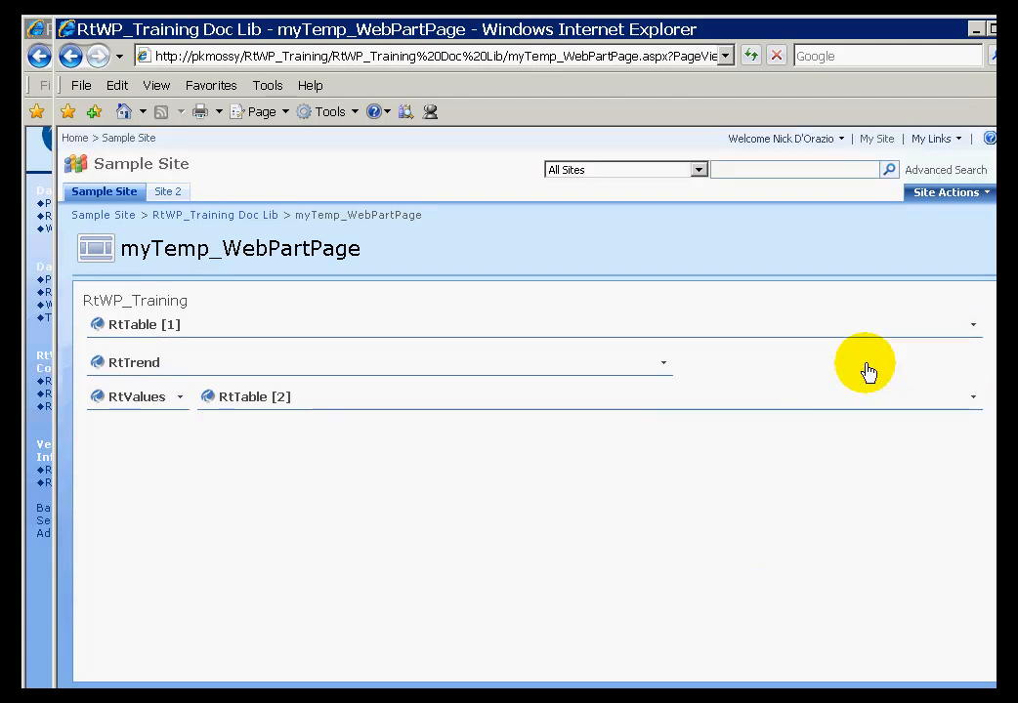
click(181, 405)
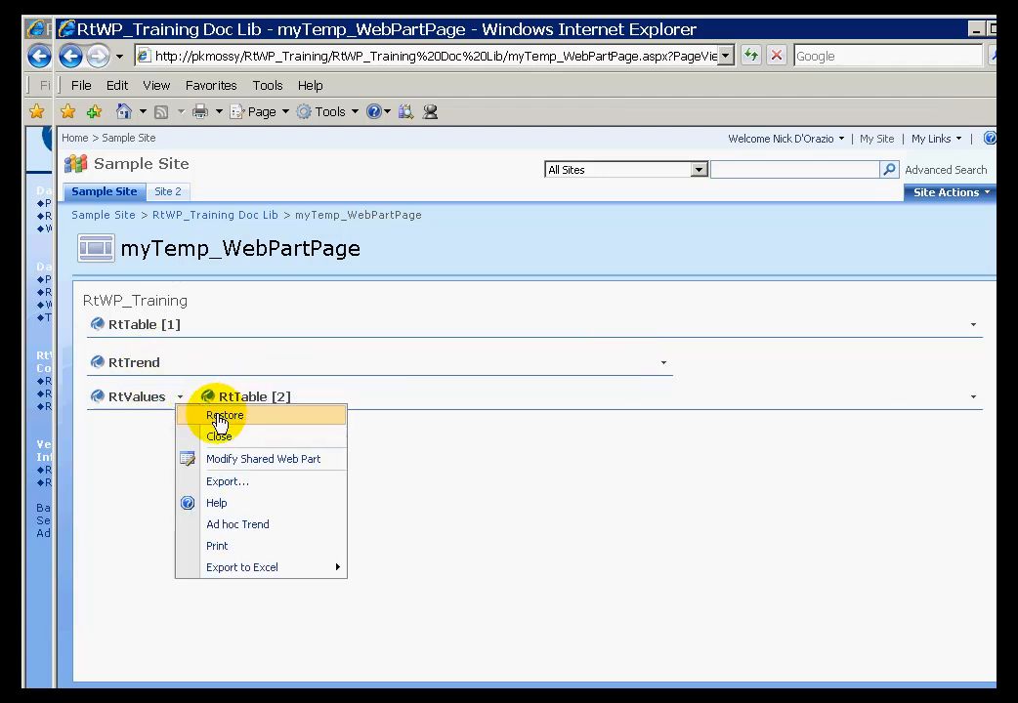
click(219, 419)
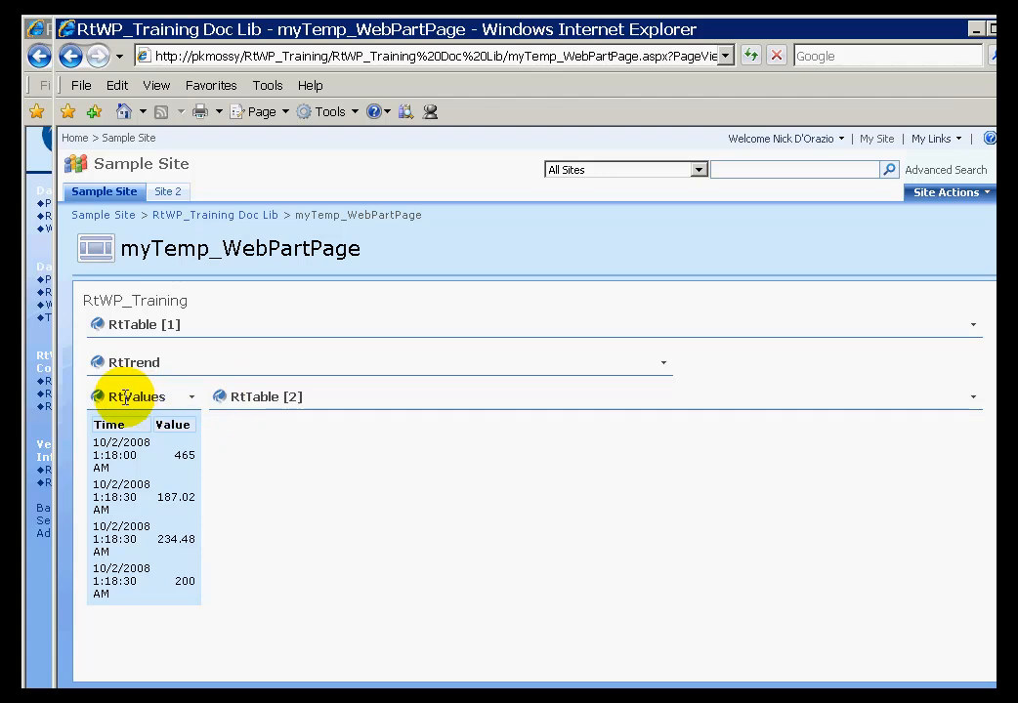
Modify the shared RtValues web part to use the RtSnapshot Table behavior settings, check its selected columns and save it
click(191, 400)
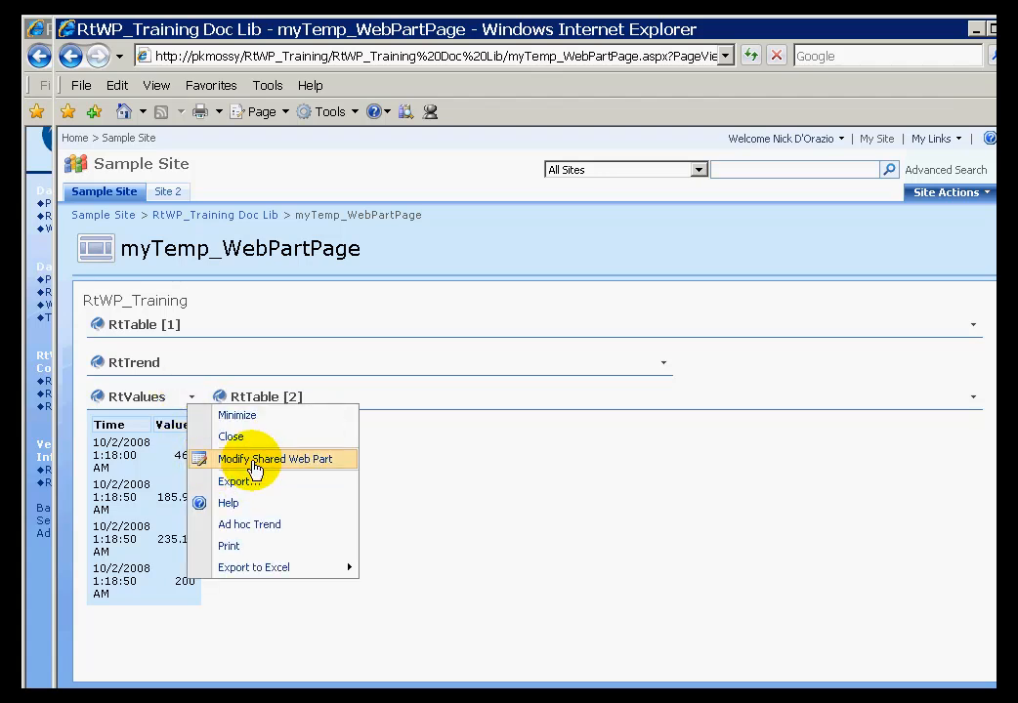
click(252, 469)
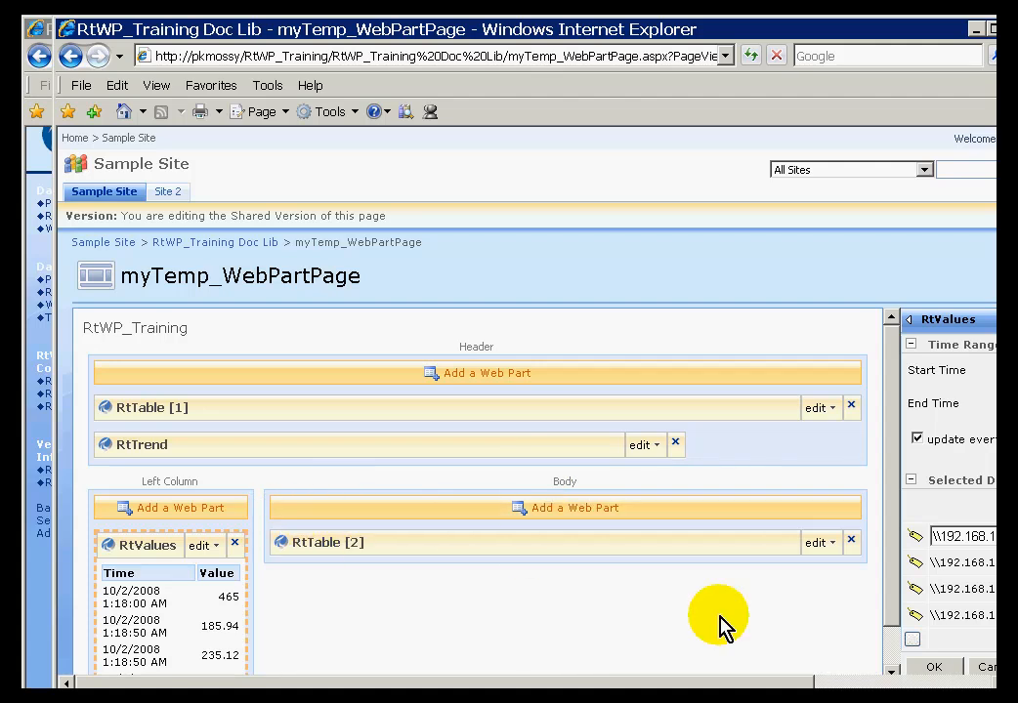
drag(770, 683, 977, 682)
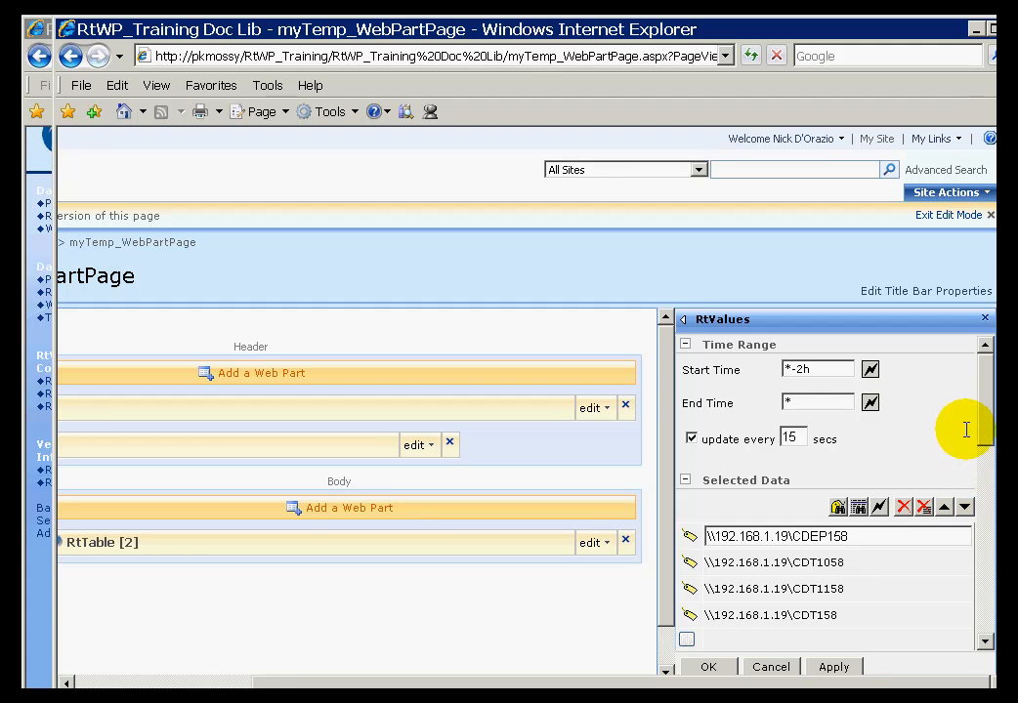
drag(984, 437, 984, 475)
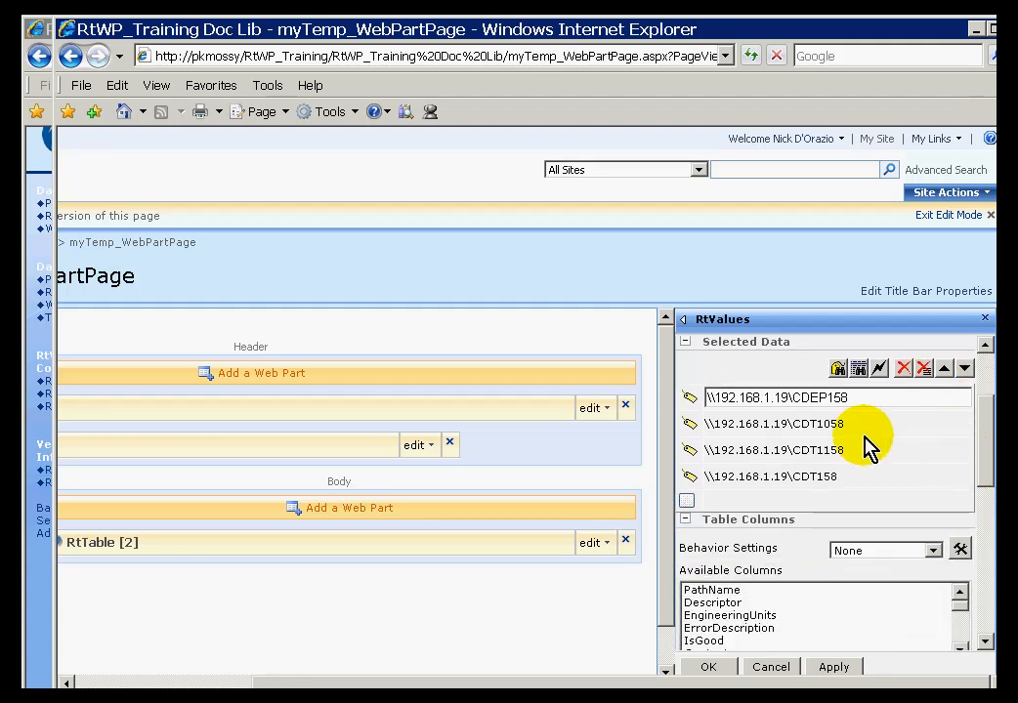
drag(982, 422, 982, 521)
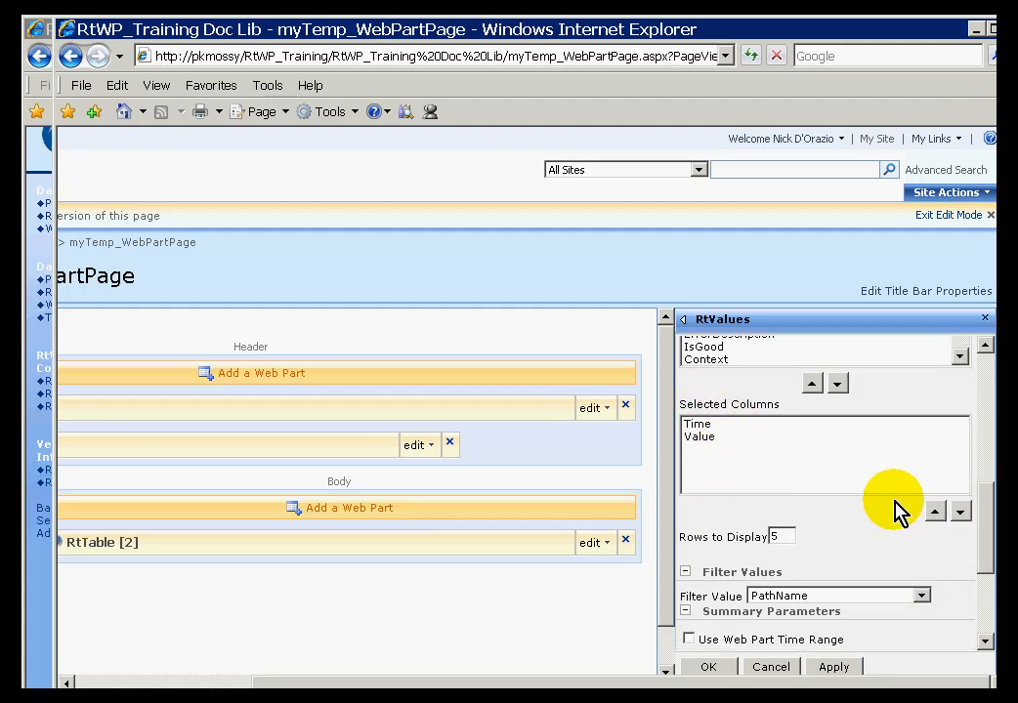
drag(984, 499, 982, 432)
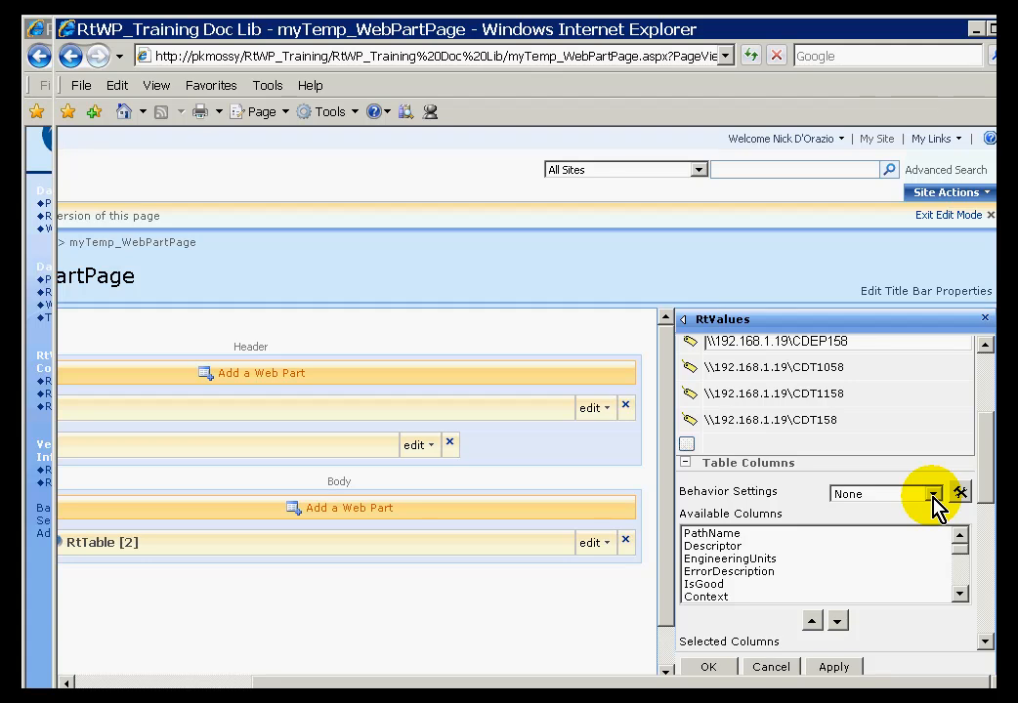
click(933, 495)
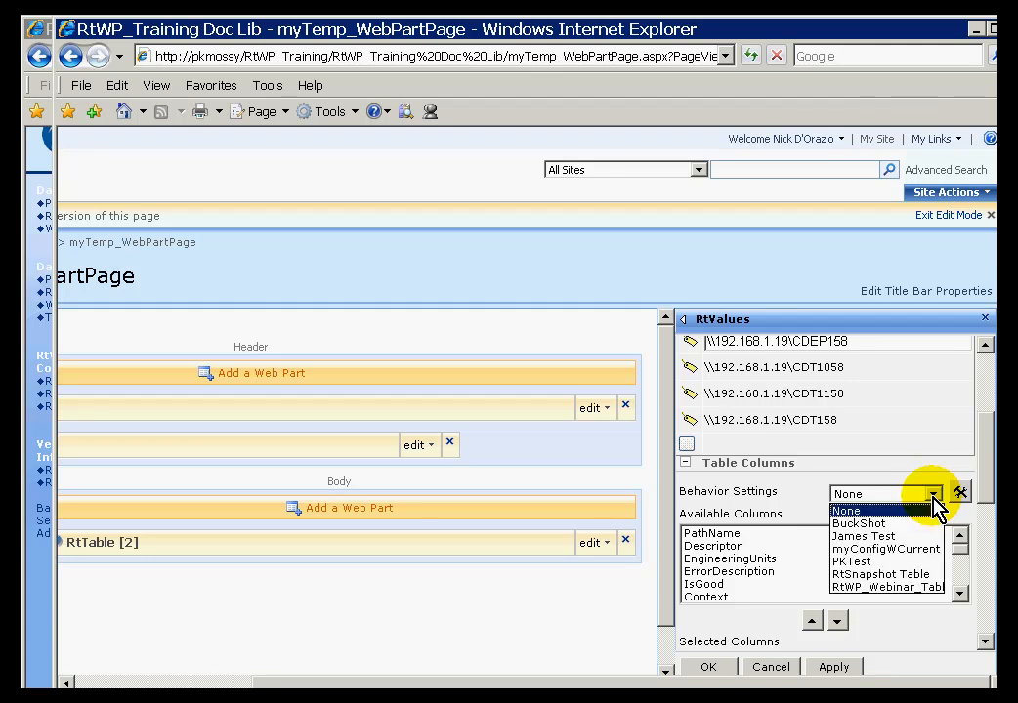
click(866, 577)
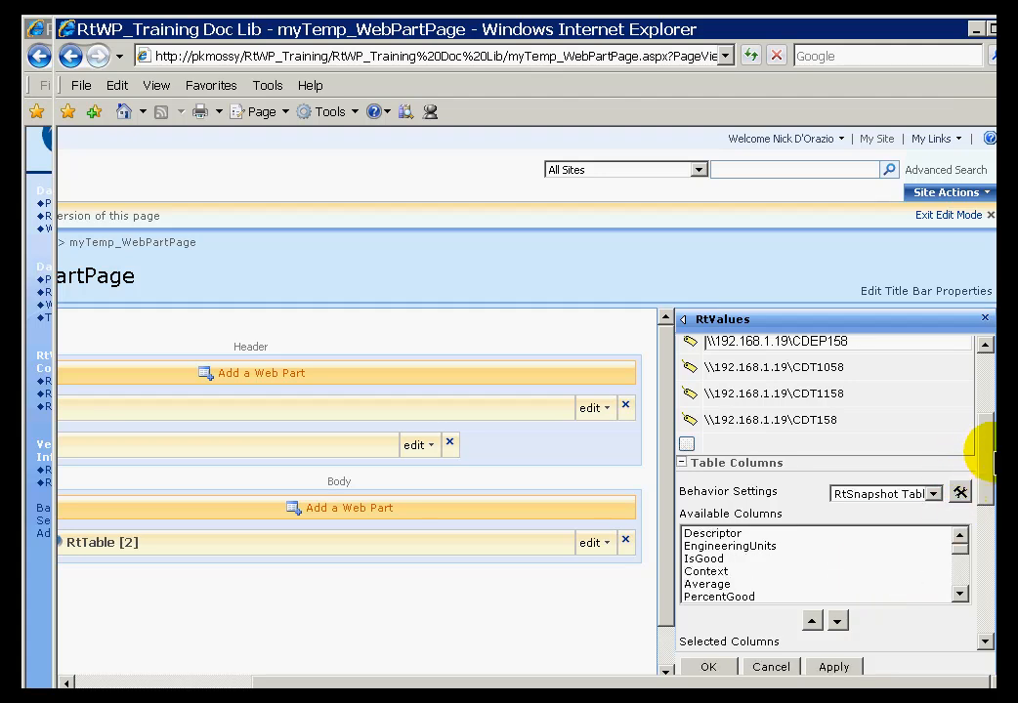
drag(992, 459, 983, 557)
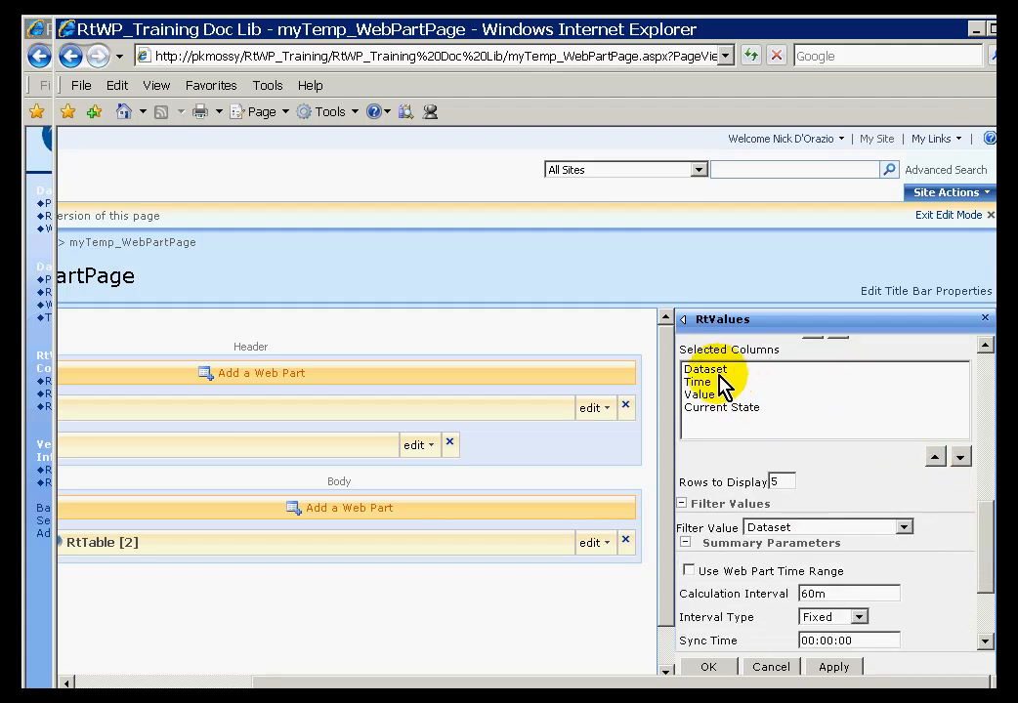
drag(985, 519, 984, 549)
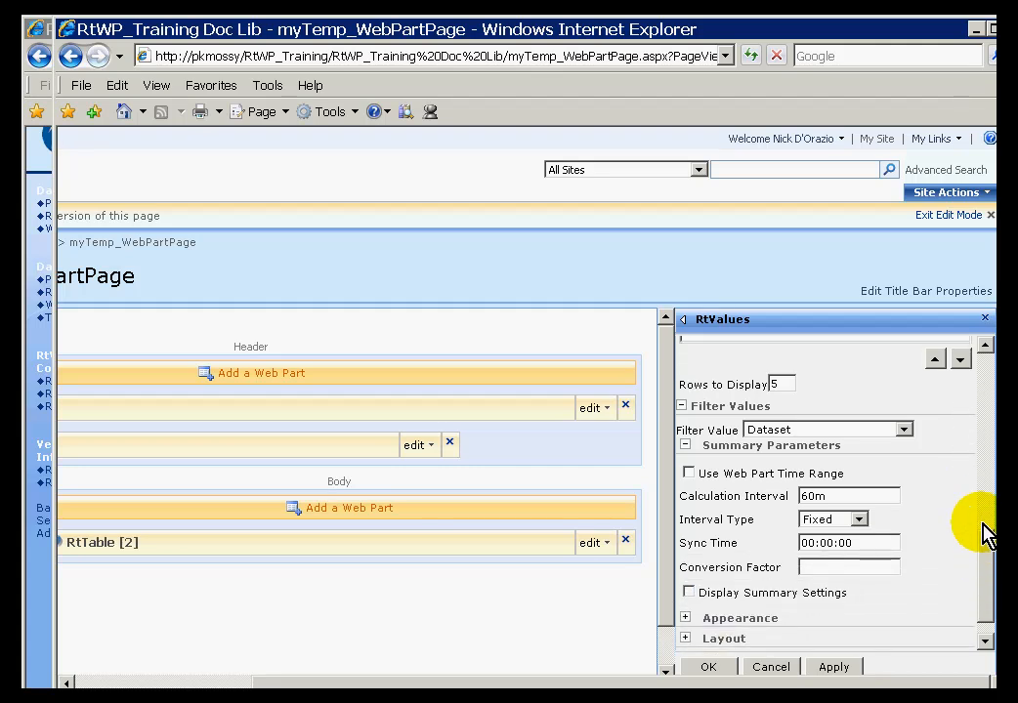
scroll(982, 520, up, 3)
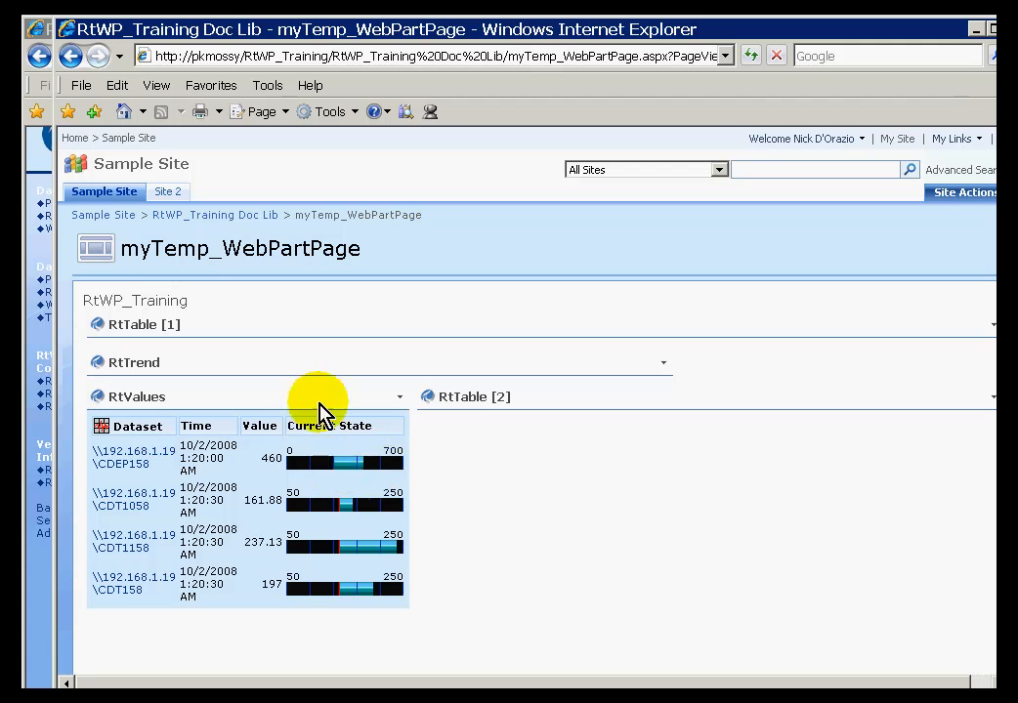
On the RtTable Configuration page, examine the RtSnapshot Table and myConfigWCurrent configurations, including the latter's formatting and Current State column settings
click(44, 32)
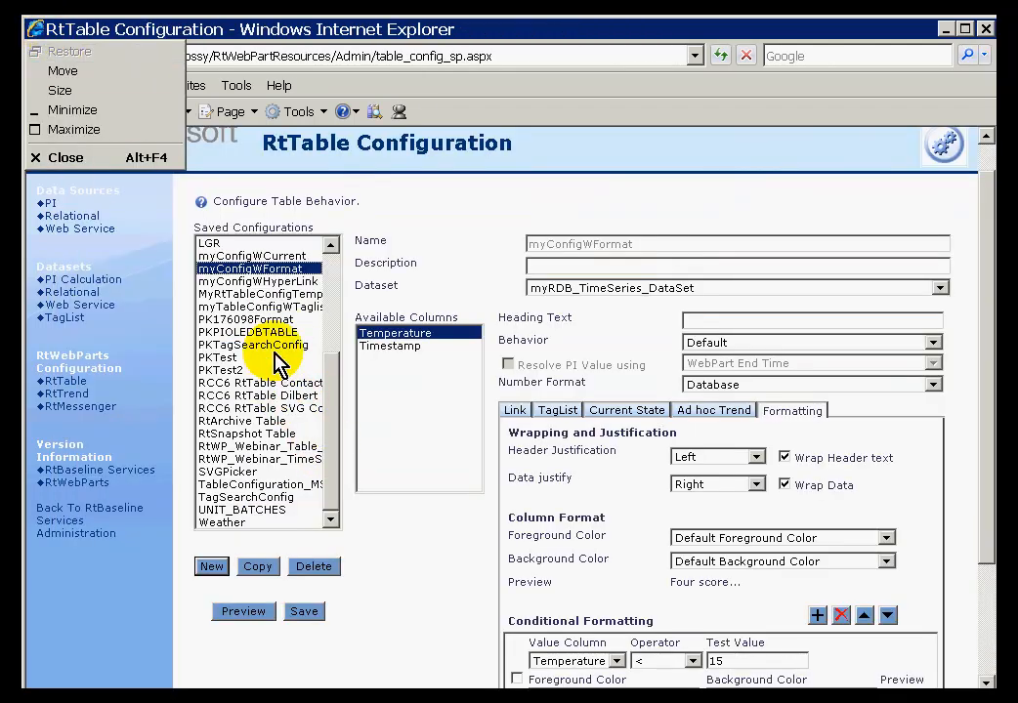
click(242, 435)
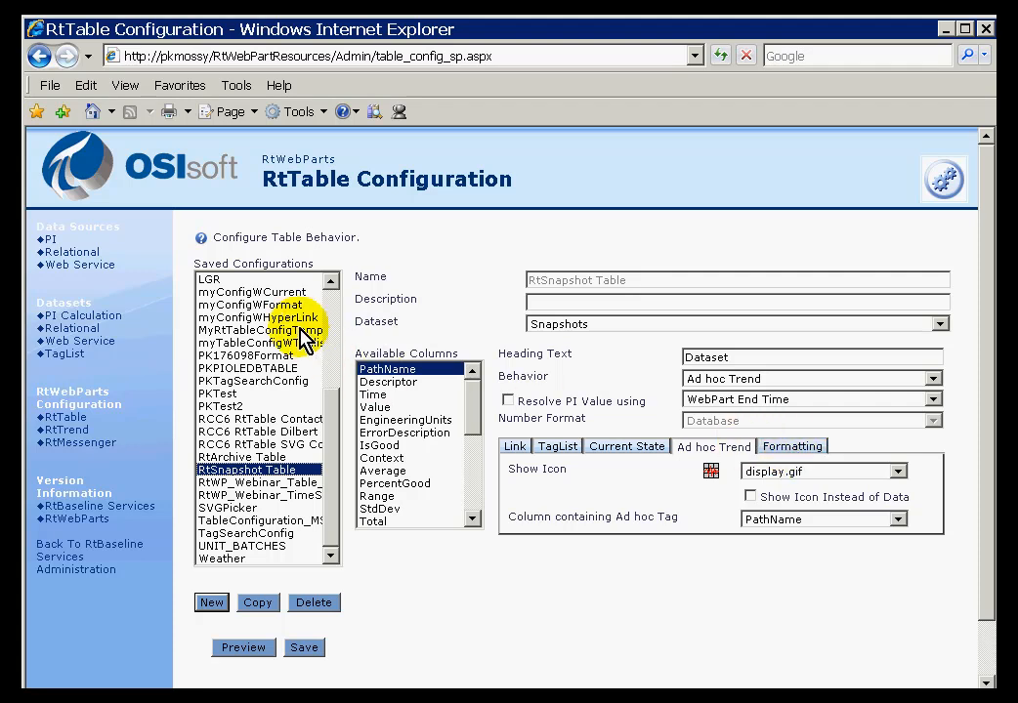
click(259, 293)
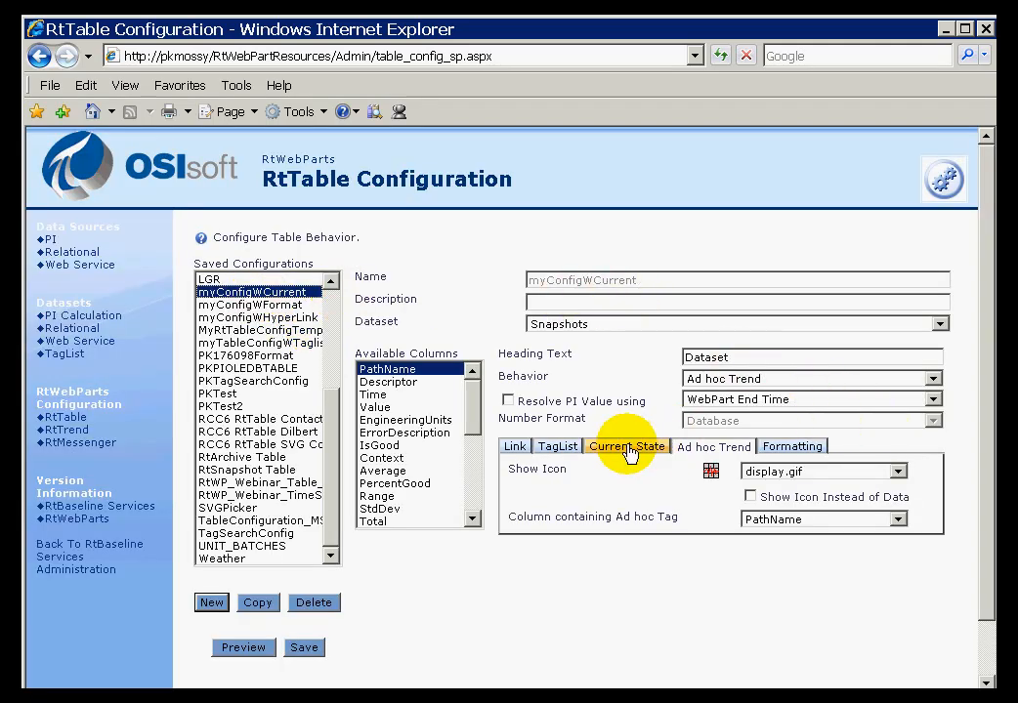
click(791, 454)
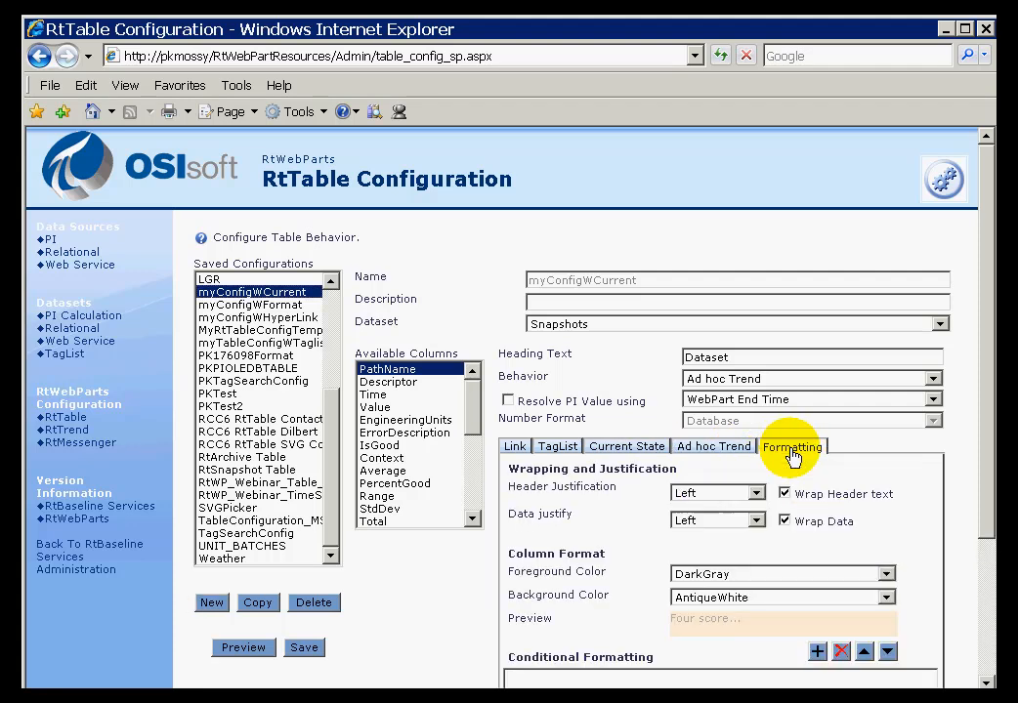
click(405, 434)
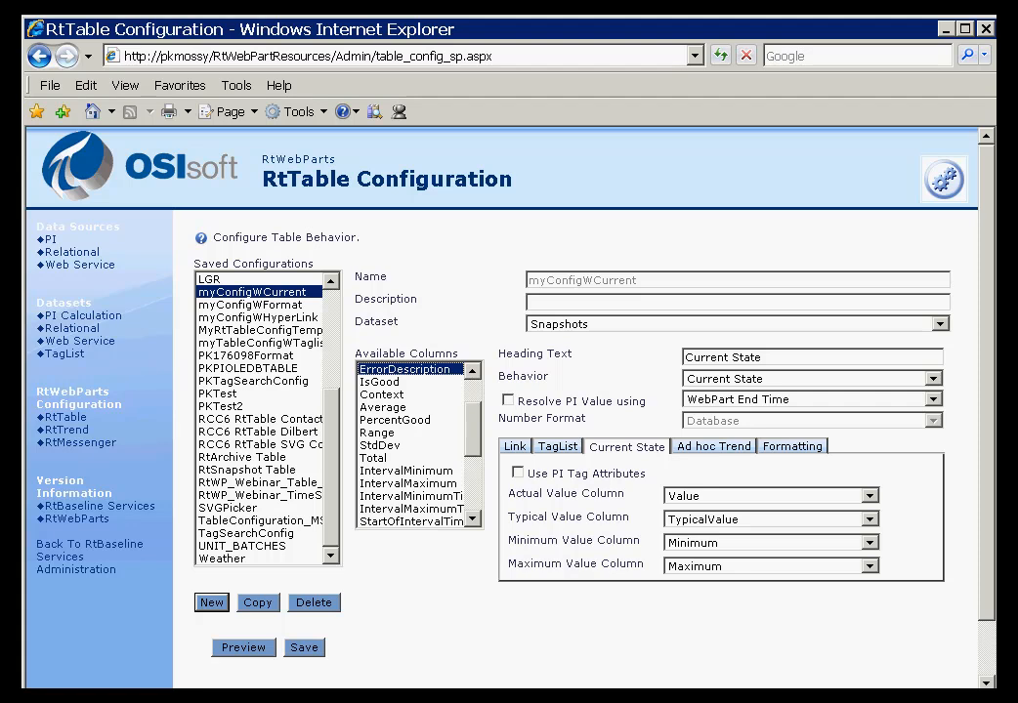
Set the shared RtValues web part's behavior settings to myConfigWCurrent, check its selected columns and switch back to the RtTable Configuration page
key(alt+Tab)
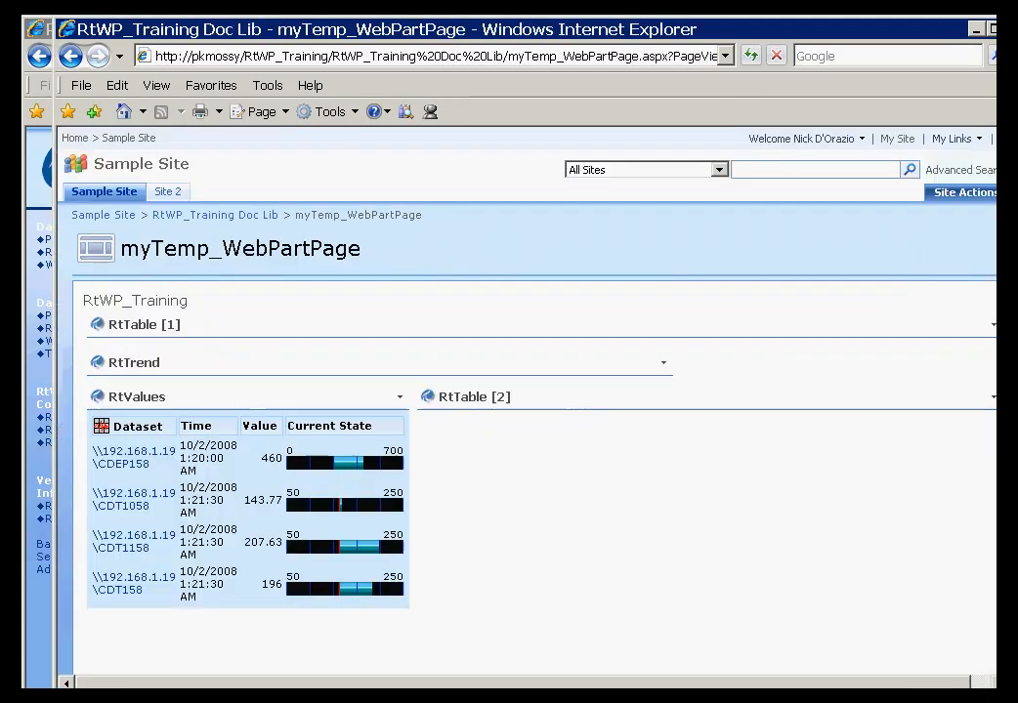
click(399, 397)
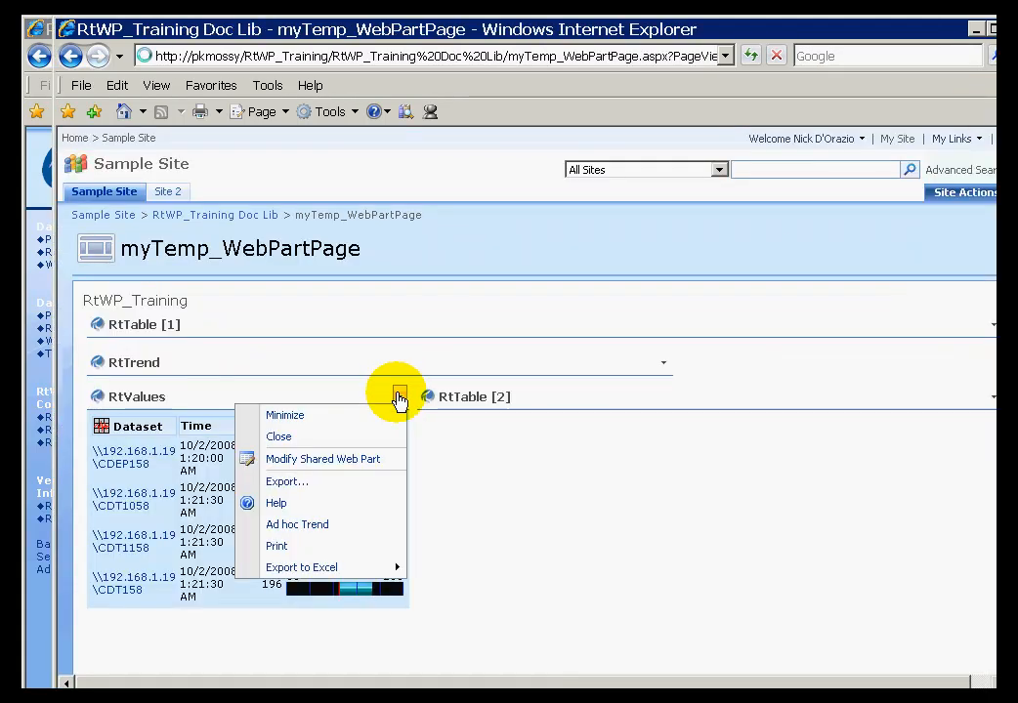
click(293, 464)
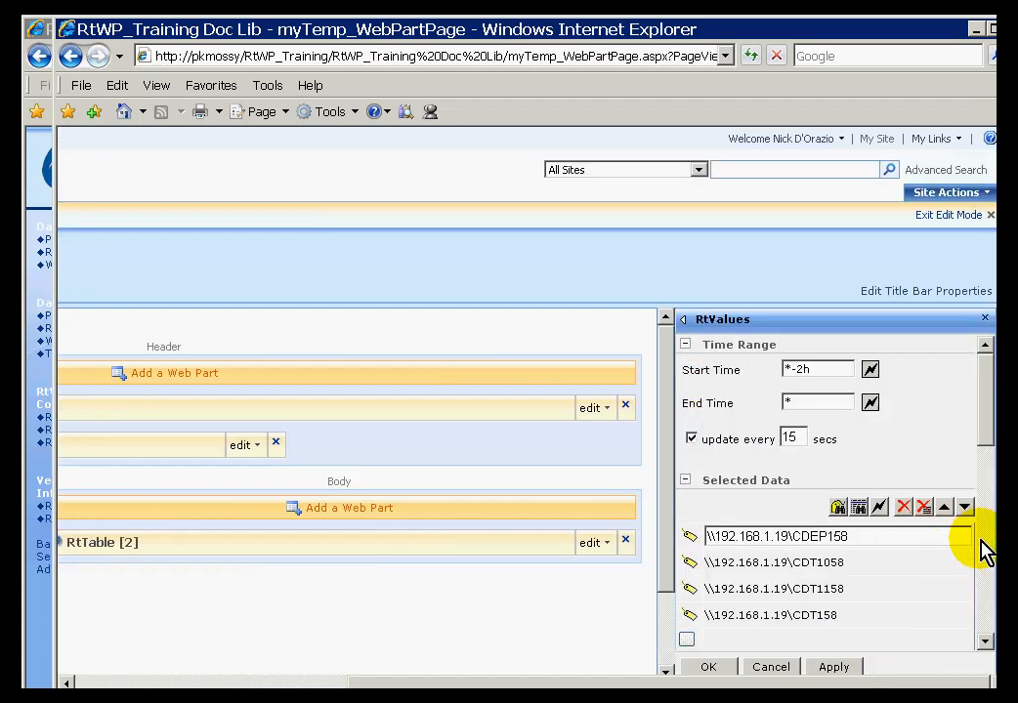
click(984, 553)
click(933, 417)
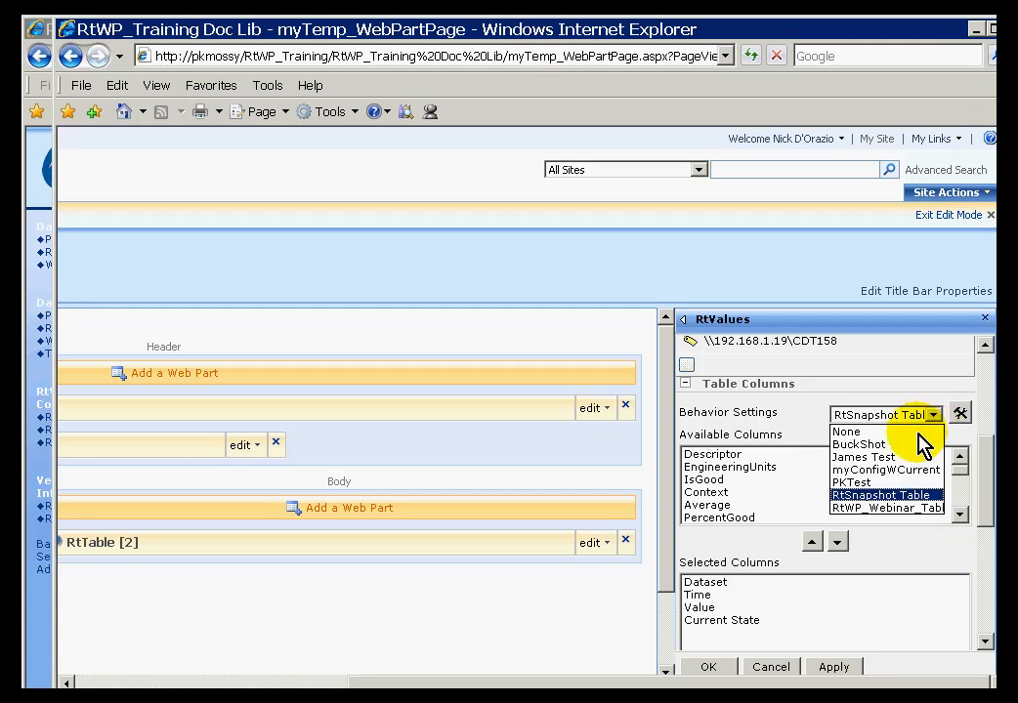
click(892, 478)
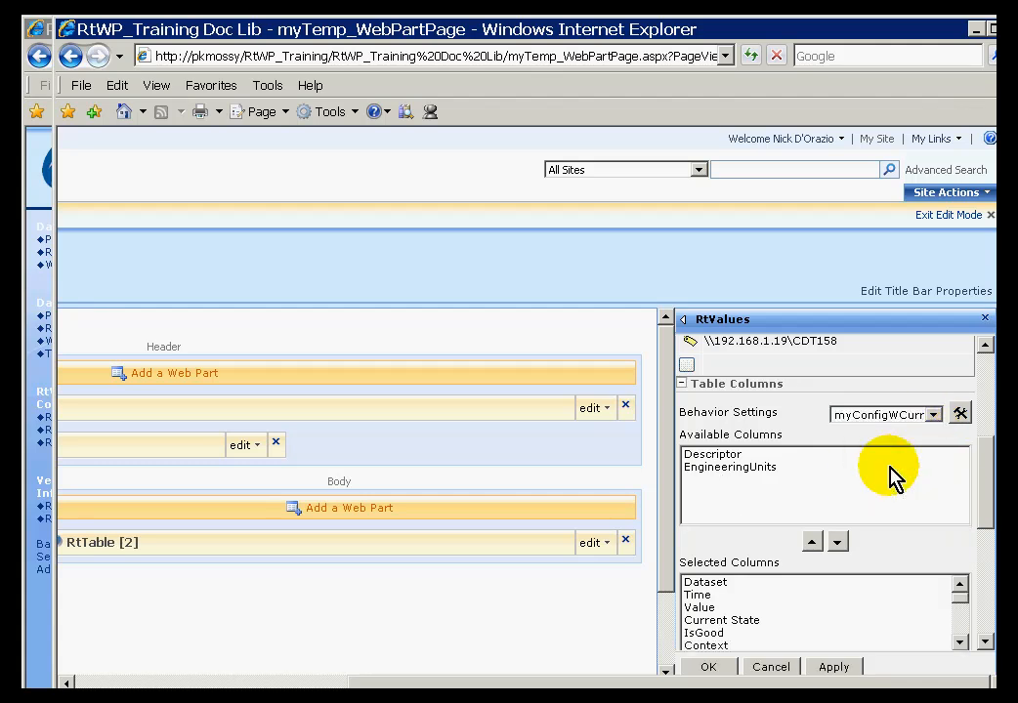
scroll(985, 519, down, 2)
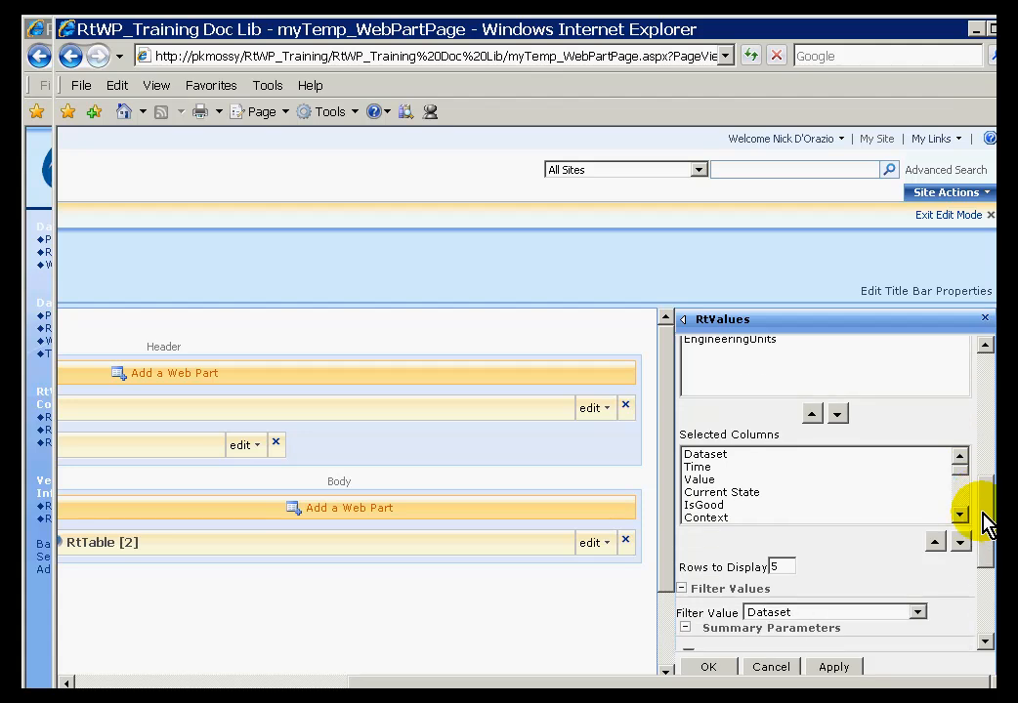
mouse_move(954, 472)
mouse_down()
mouse_move(954, 502)
mouse_move(962, 470)
mouse_up()
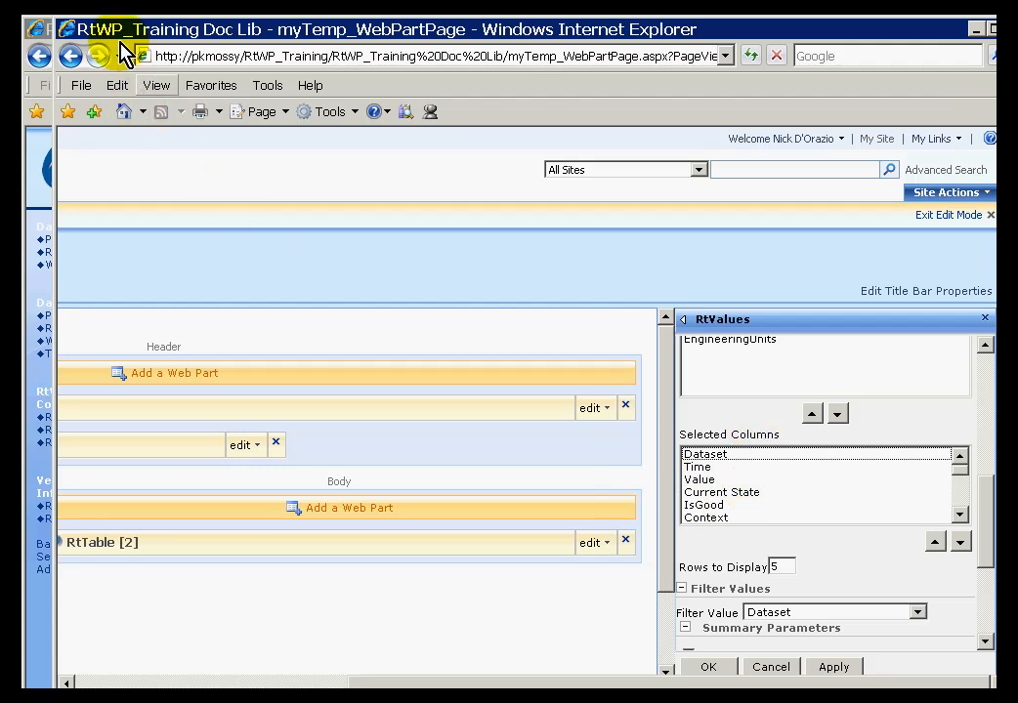
click(46, 30)
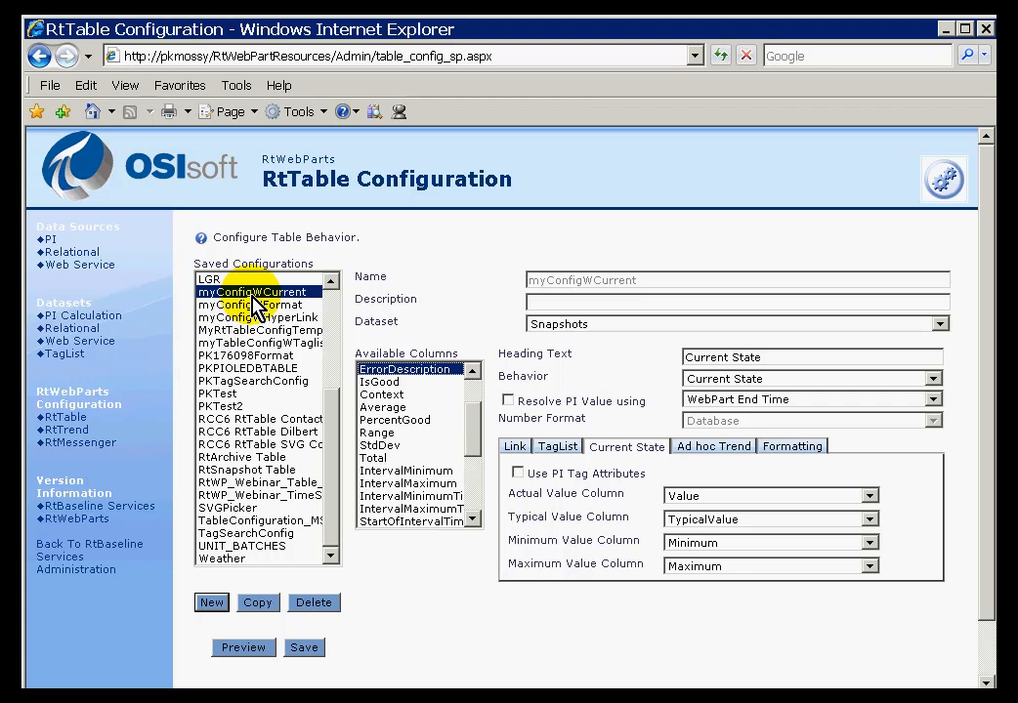